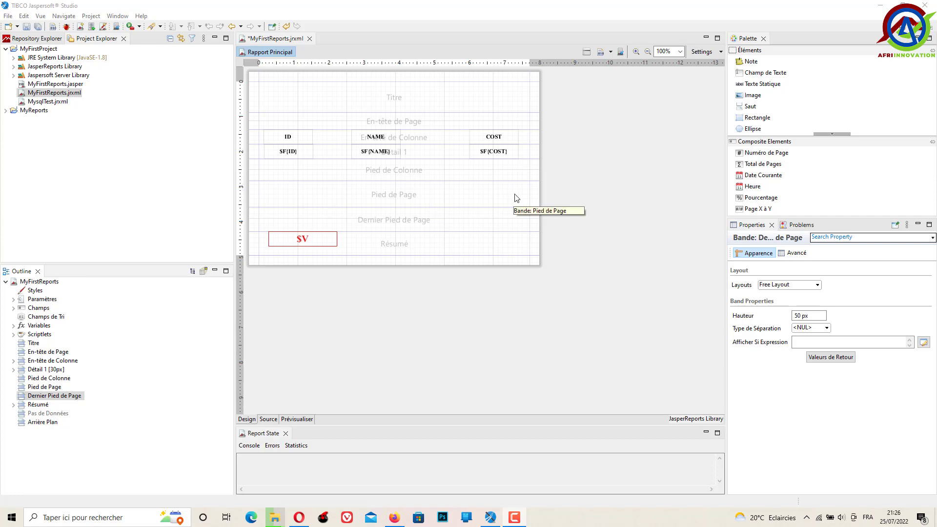
- Add a text field to the Pied de Page band at x 390 px, y 20 px
click(759, 74)
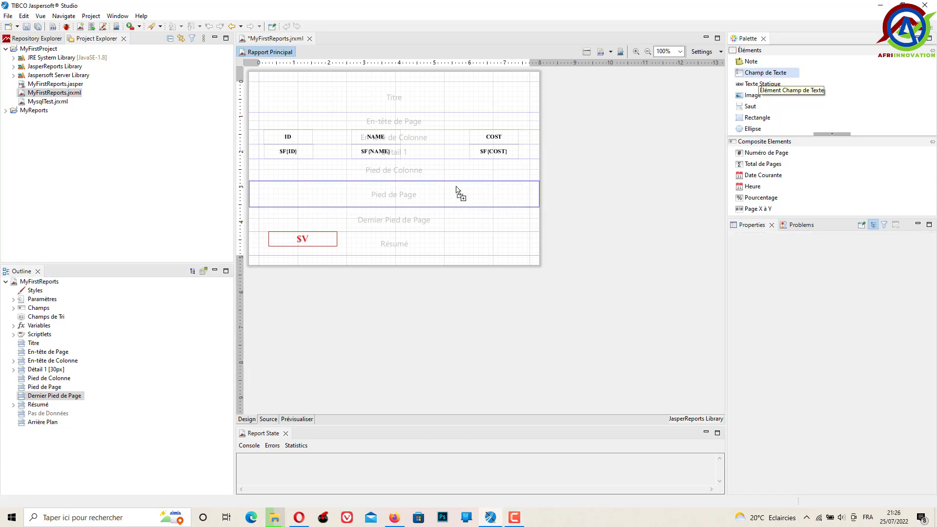
click(457, 189)
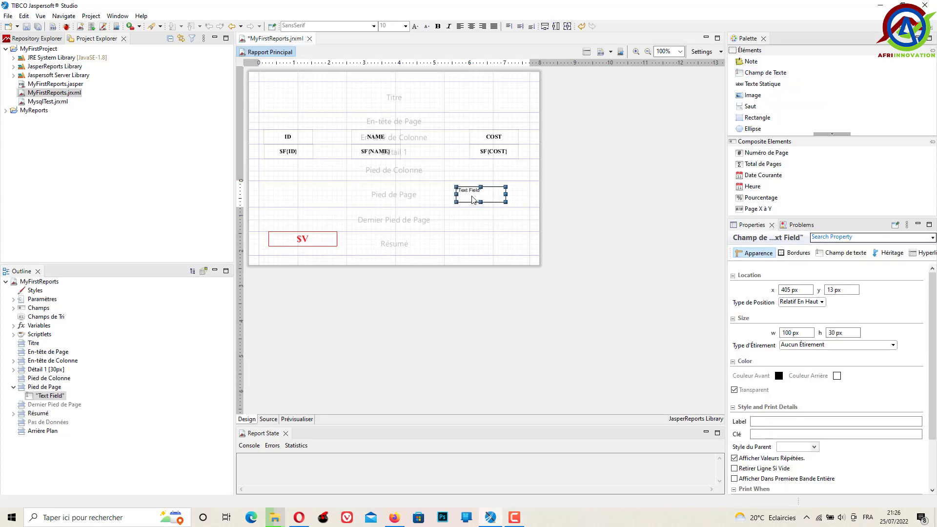
drag(472, 199, 466, 202)
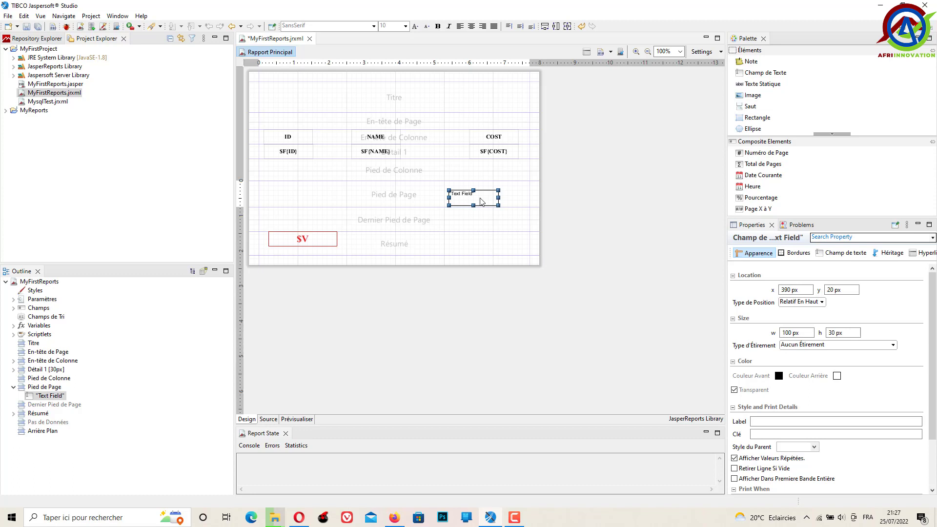
- Set the footer text field's expression to "Page "+$V{PAGE_NUMBER}, using the built-in PAGE_NUMBER variable
double_click(481, 201)
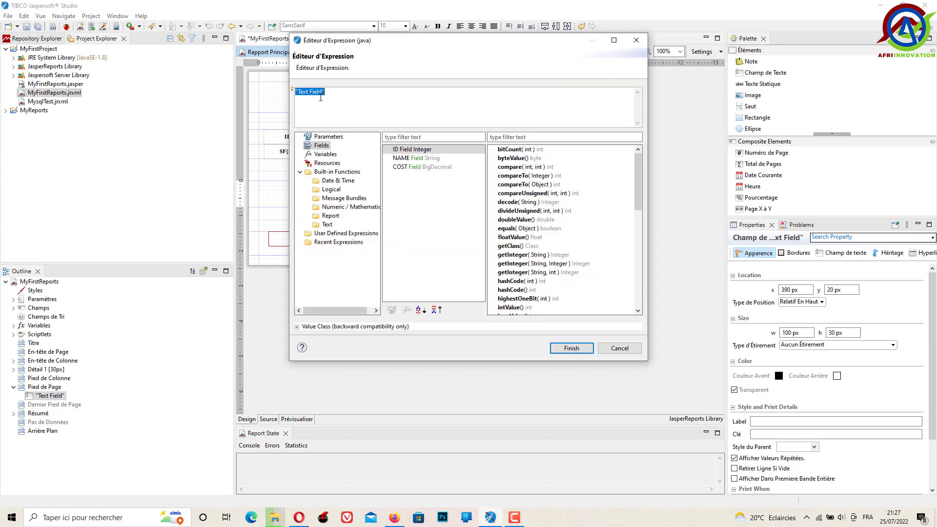
click(322, 92)
drag(322, 92, 299, 88)
key(BackSpace)
text(p)
key(BackSpace)
text(Page)
text(+)
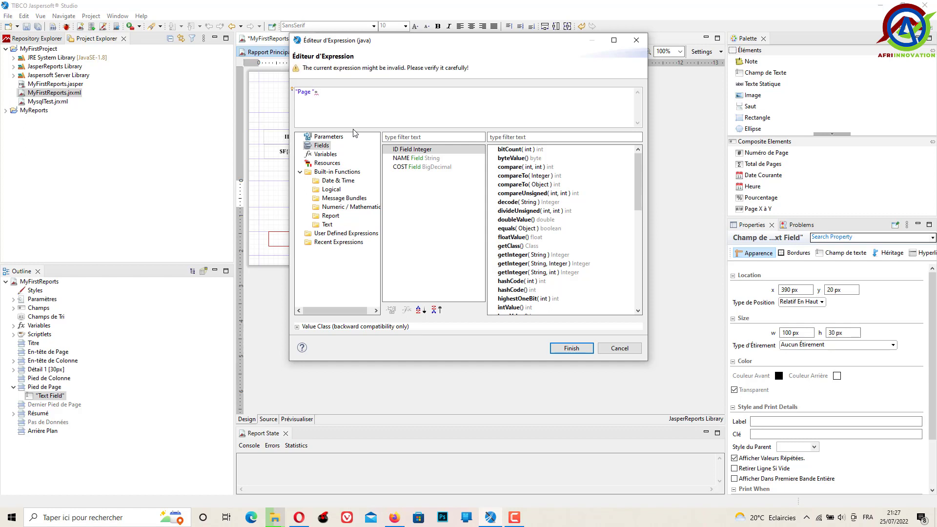
click(325, 154)
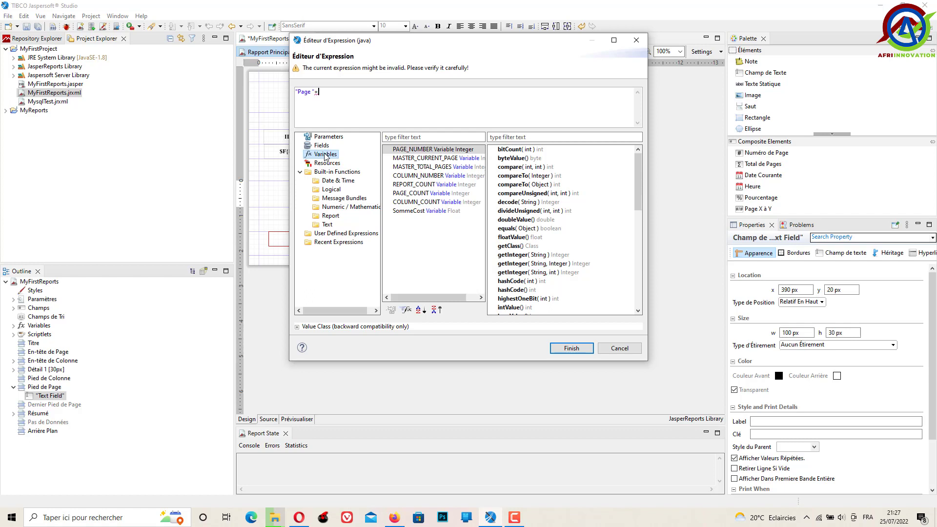
double_click(415, 149)
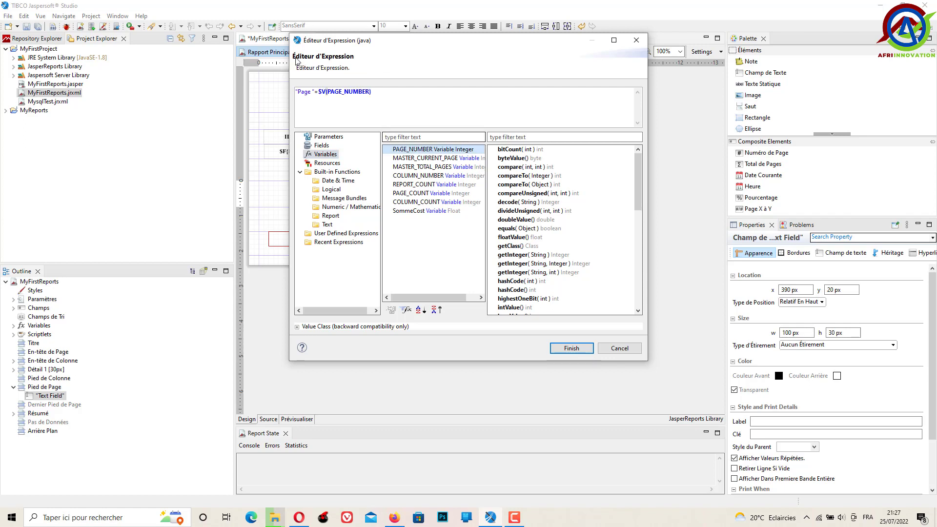
click(314, 99)
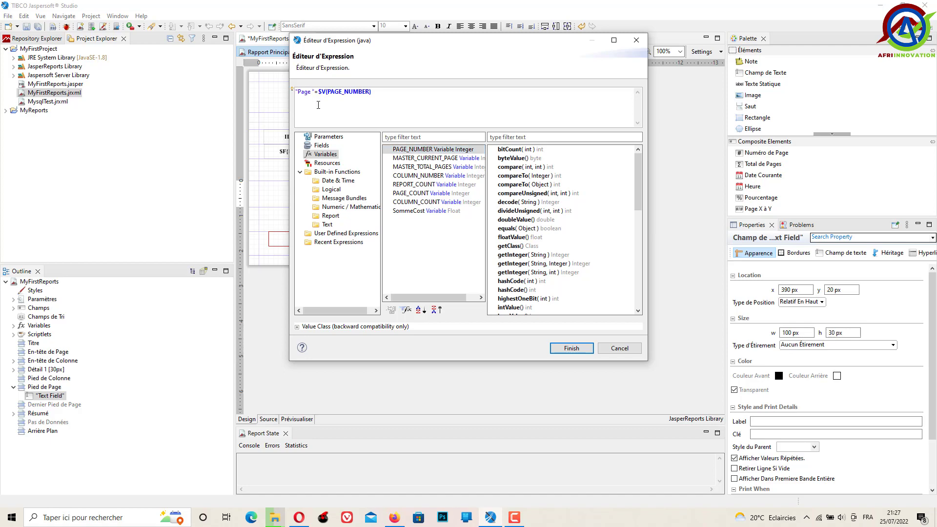
click(571, 348)
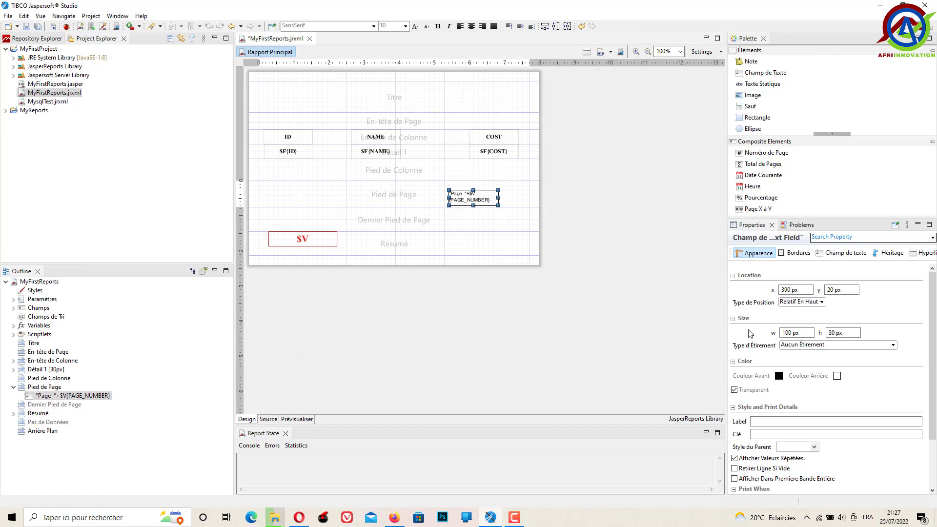
- Format the footer page number field as Times New Roman, size 12, bold
click(844, 254)
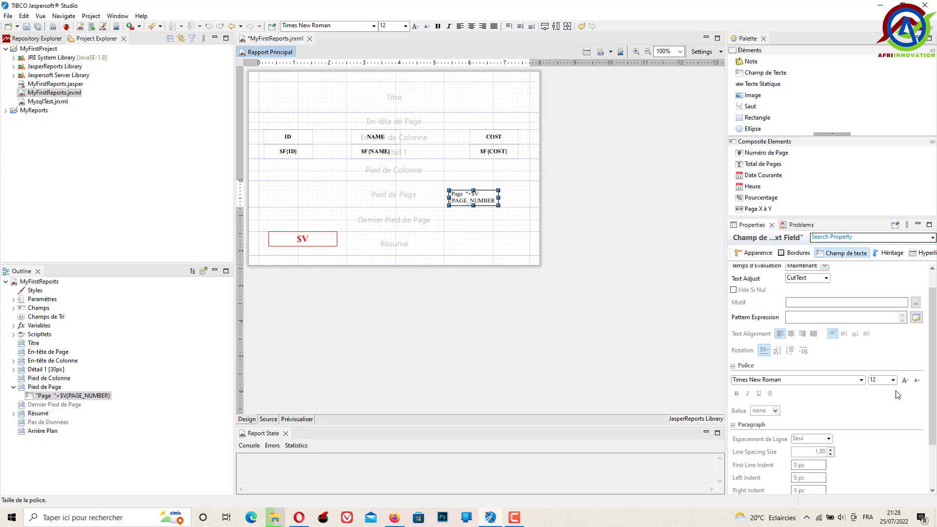
click(737, 394)
click(525, 224)
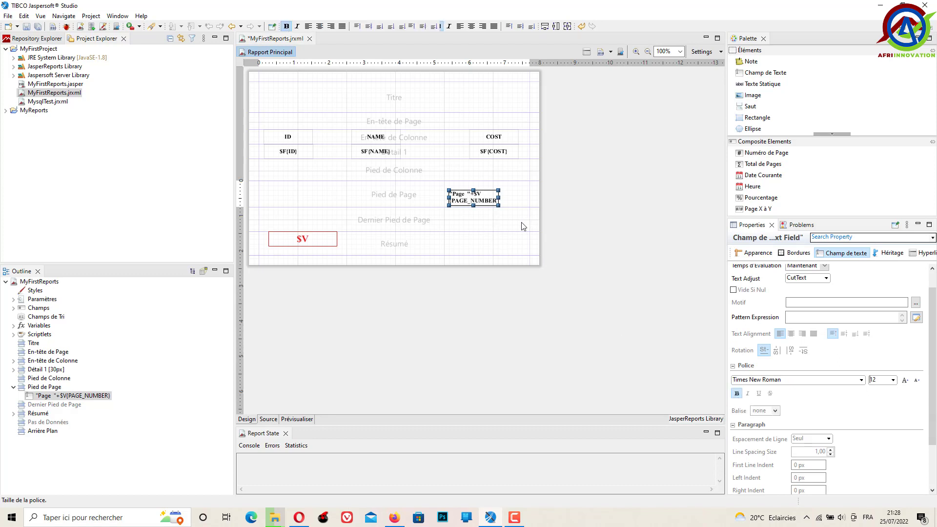
- Save the report and preview it through to the last page, checking the page number in each footer
click(37, 27)
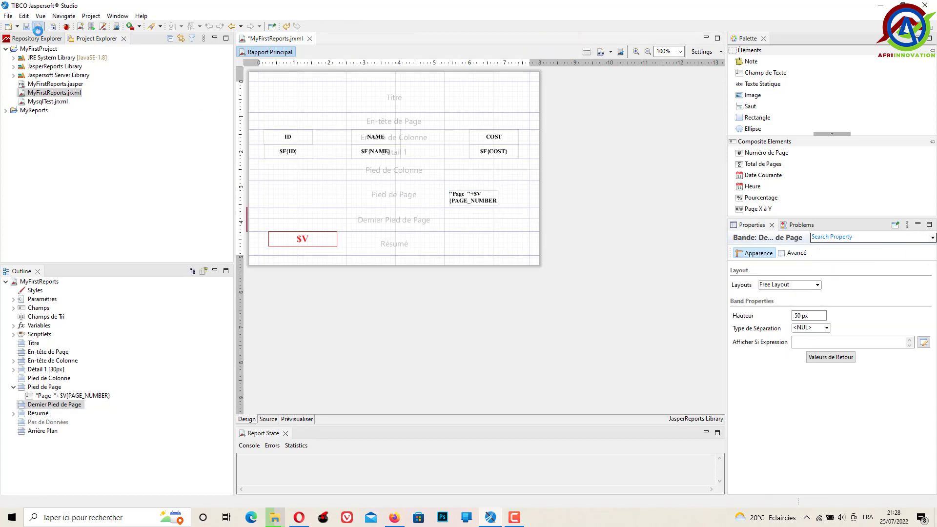
click(301, 419)
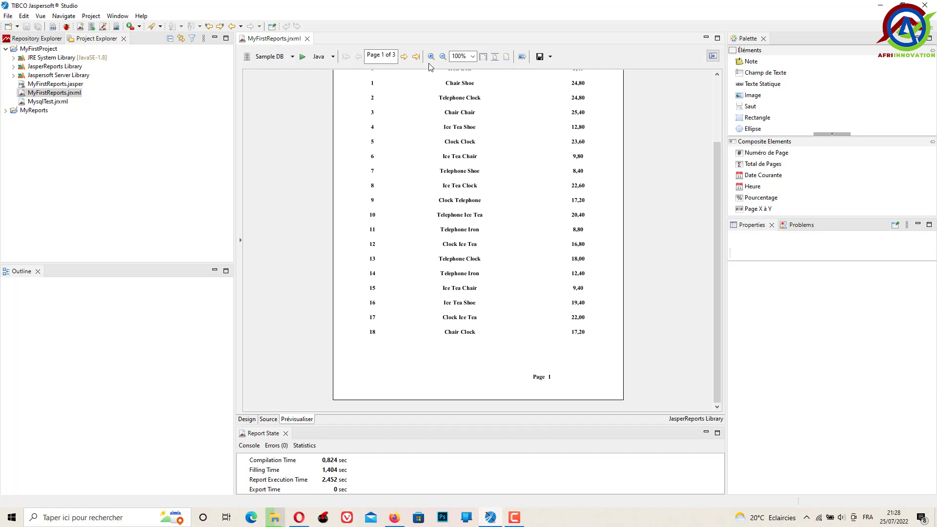
click(404, 57)
scroll(549, 301, down, 3)
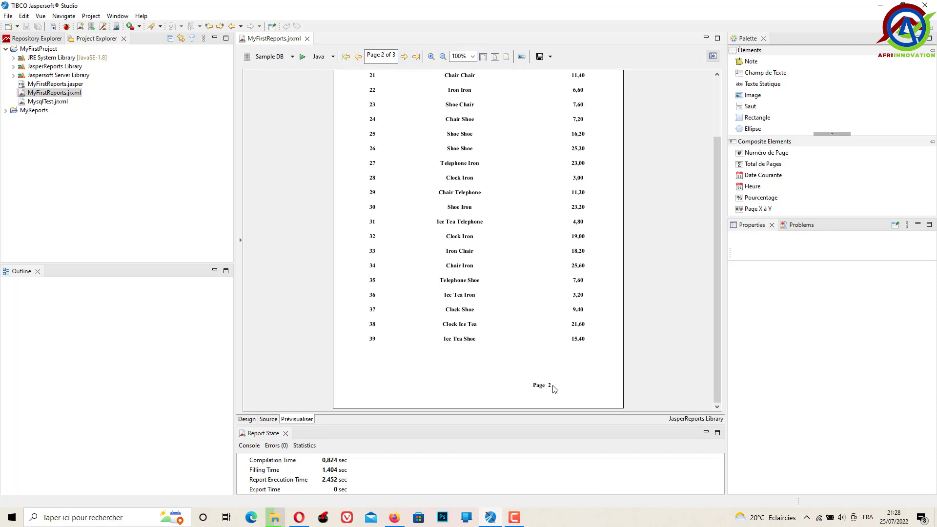
click(404, 57)
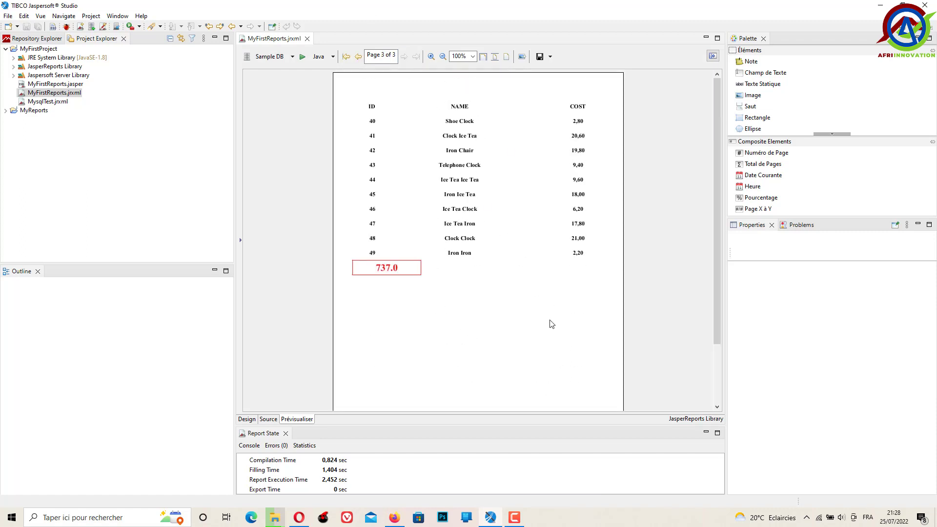
scroll(549, 322, down, 2)
scroll(570, 367, up, 1)
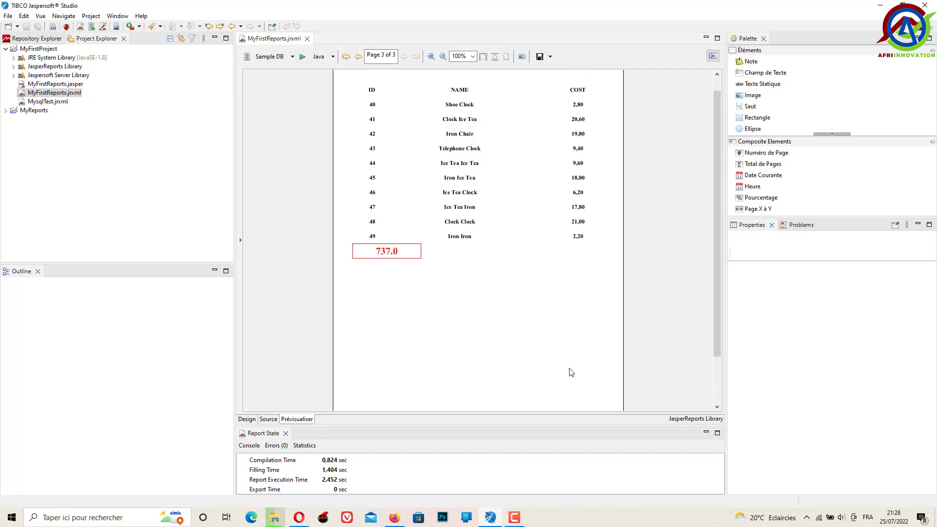
scroll(570, 367, down, 1)
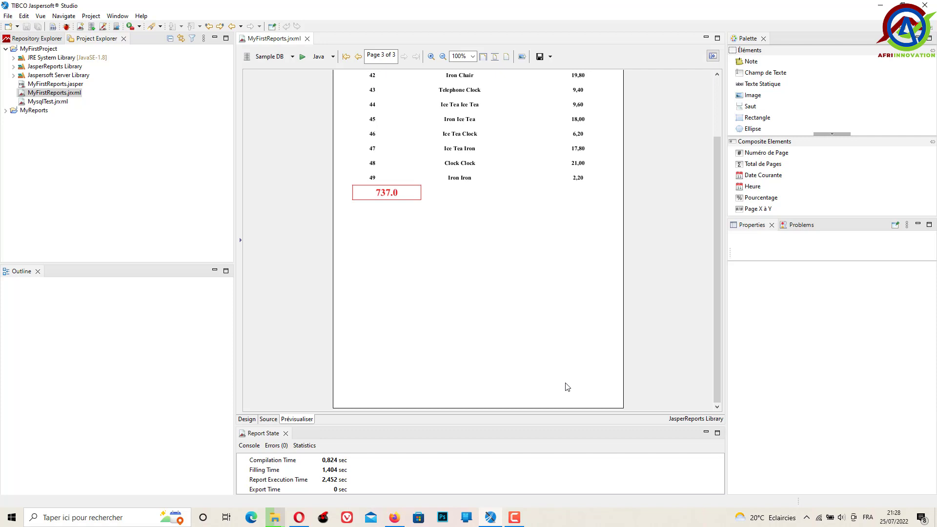
- Return to the report design and append +" /" to the footer page number field's expression
click(247, 419)
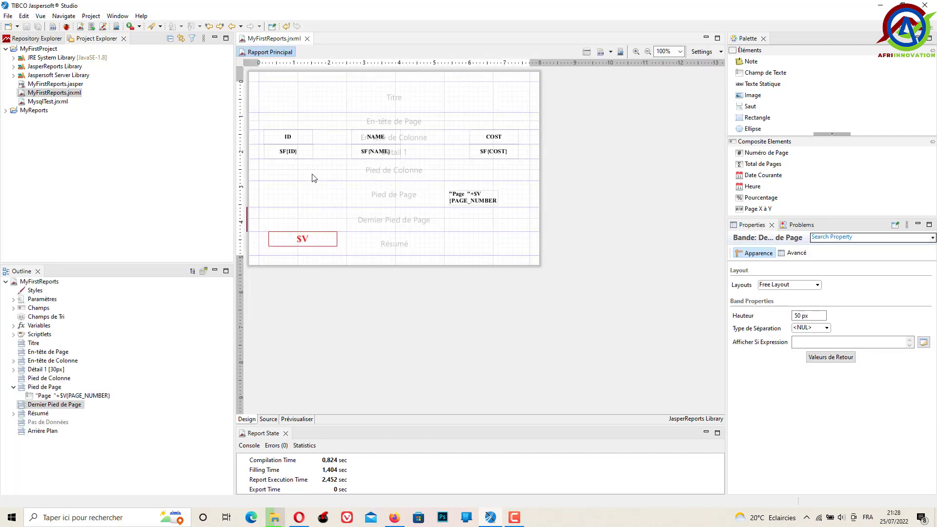
double_click(483, 199)
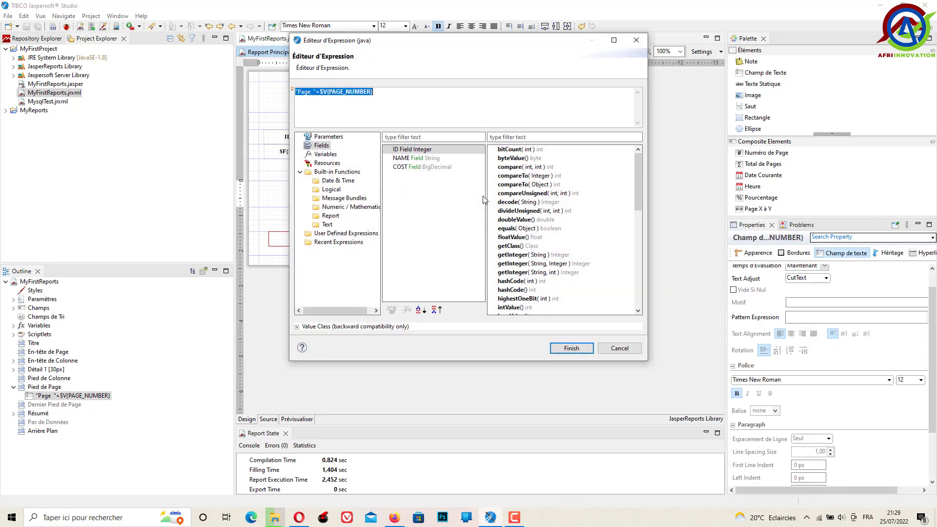
click(382, 91)
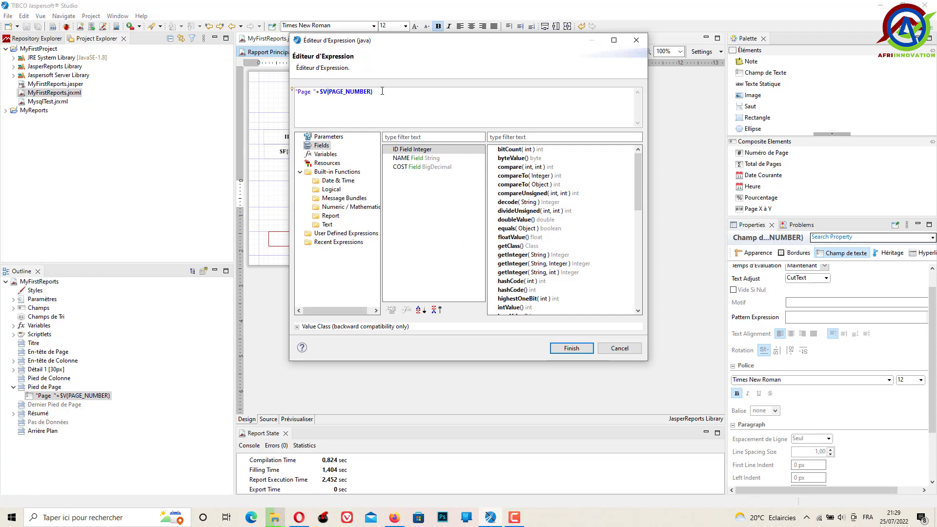
text(+" /)
click(570, 352)
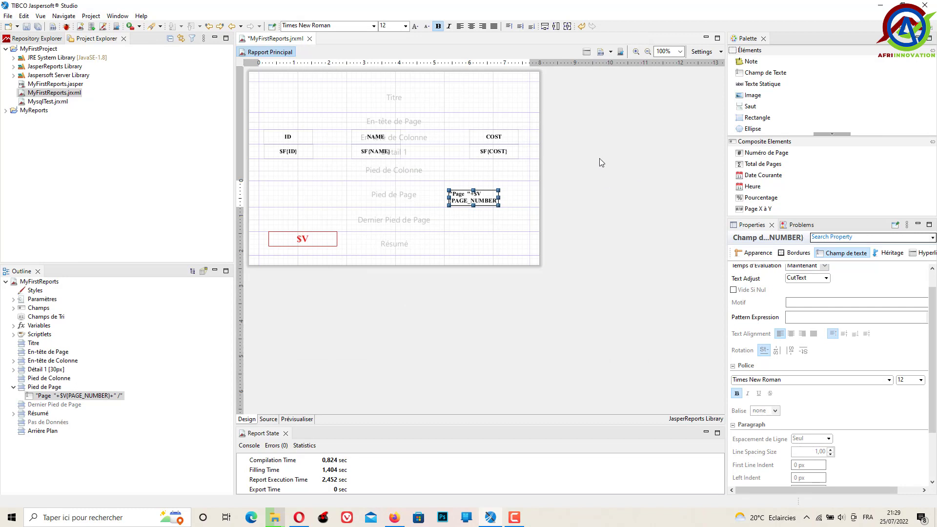
- Add a second text field, 70 px wide, directly beside the footer page number field, with the expression $V{PAGE_NUMBER}
drag(776, 77, 510, 198)
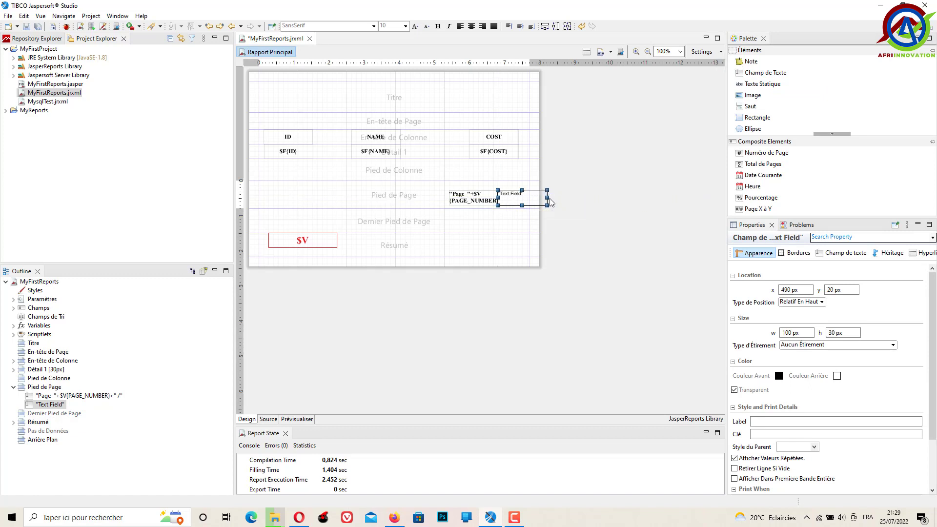
drag(547, 198, 532, 195)
double_click(522, 199)
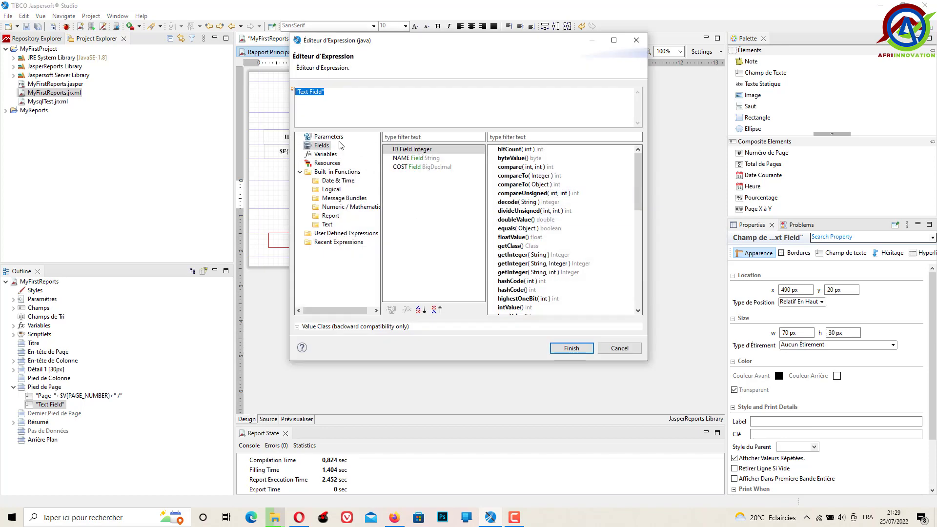
click(325, 156)
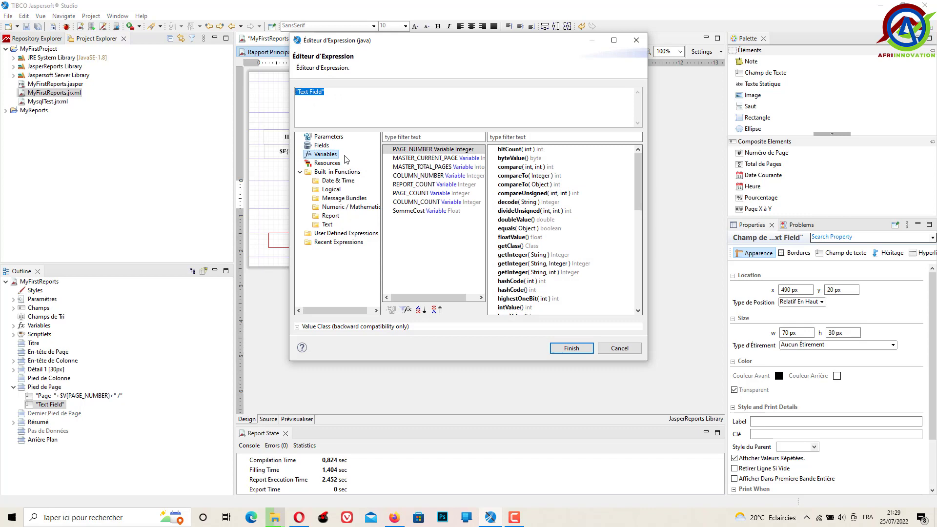
double_click(431, 150)
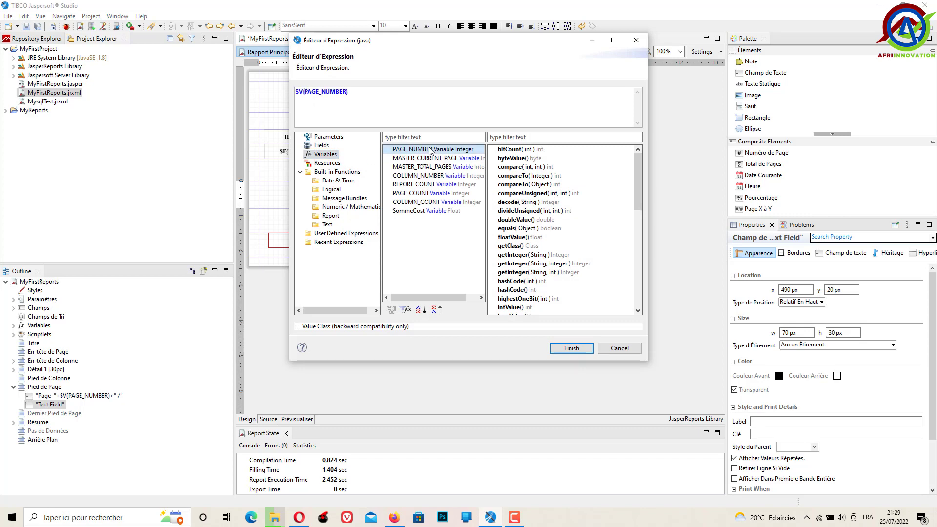
click(572, 349)
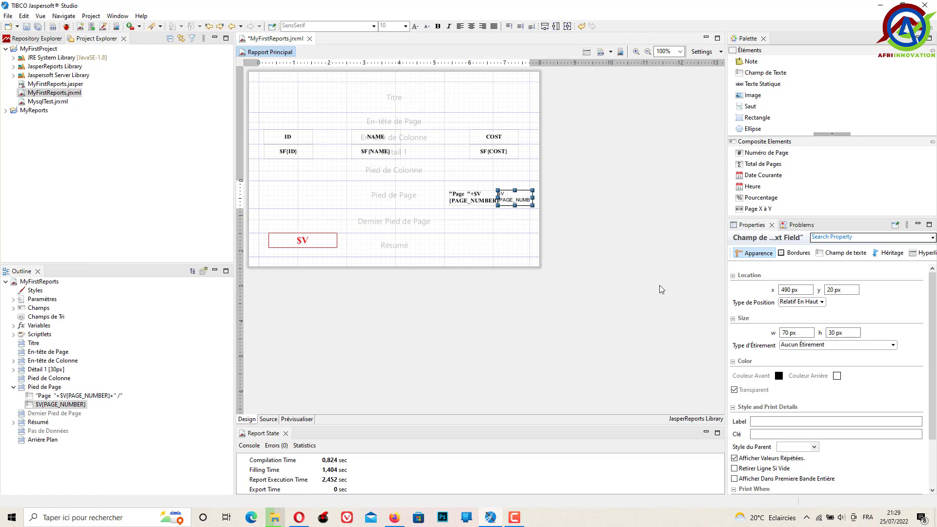
- Format the second footer text field as Times New Roman, size 12, bold
click(840, 256)
click(840, 254)
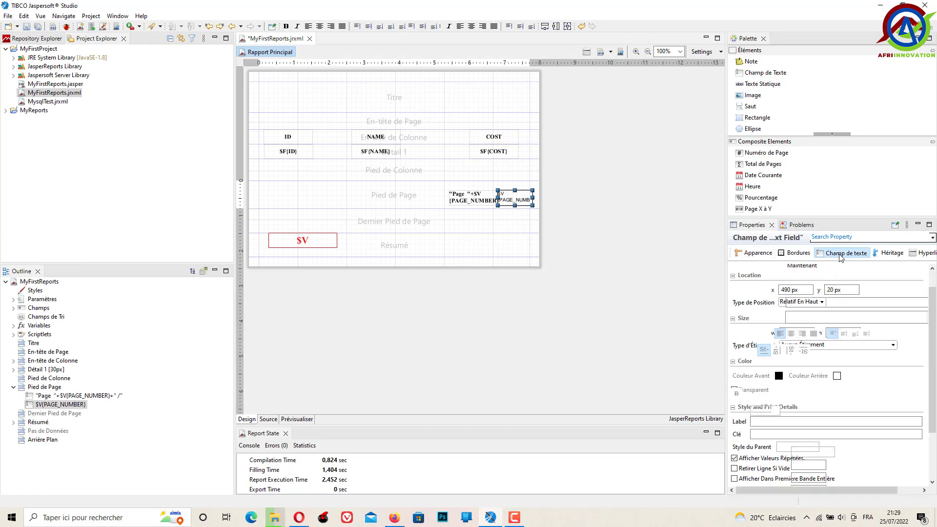
click(805, 381)
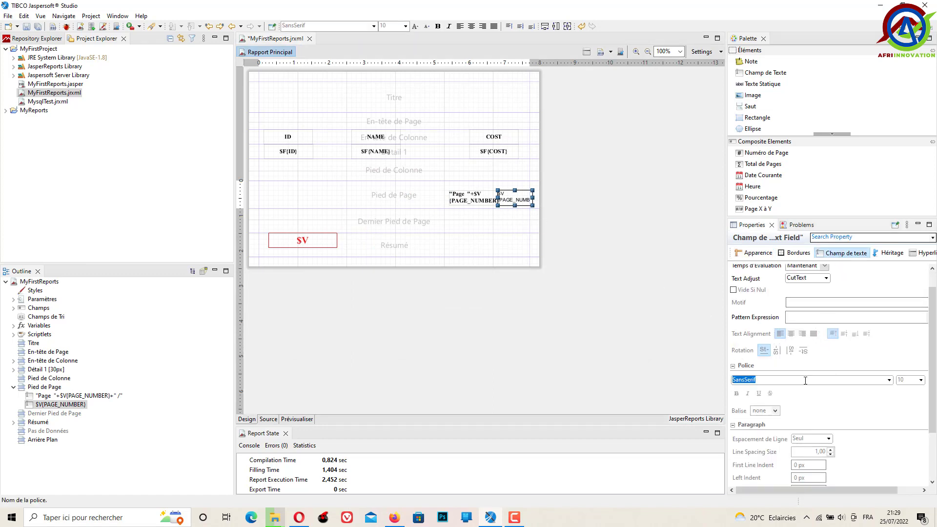
text(Times)
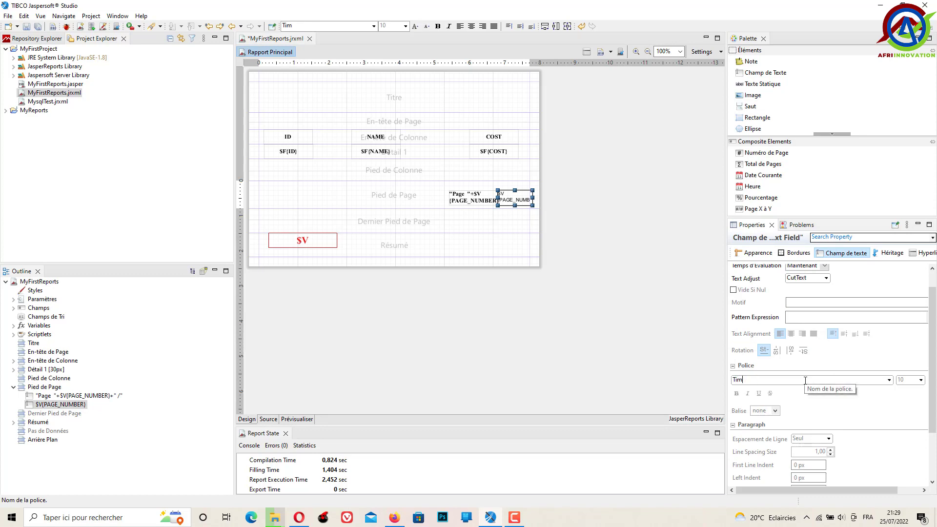
click(888, 380)
click(823, 391)
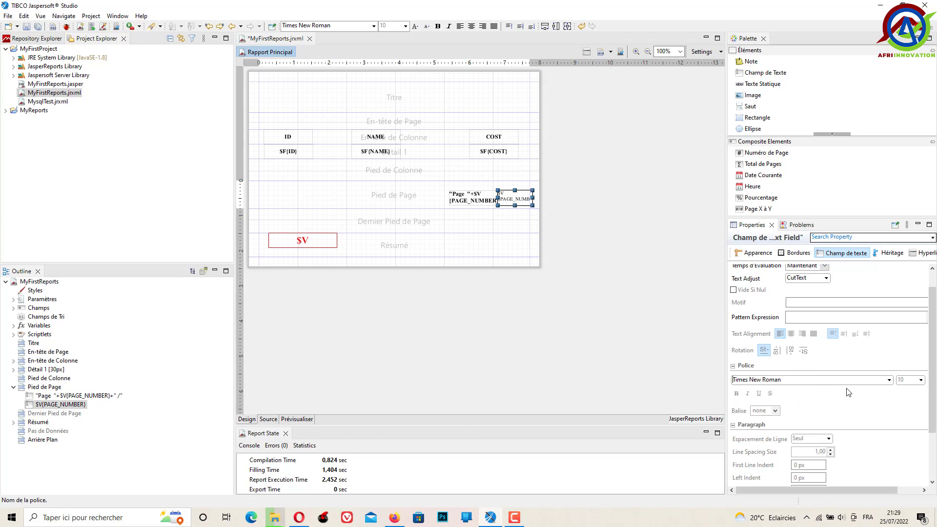
click(920, 384)
click(908, 414)
click(737, 393)
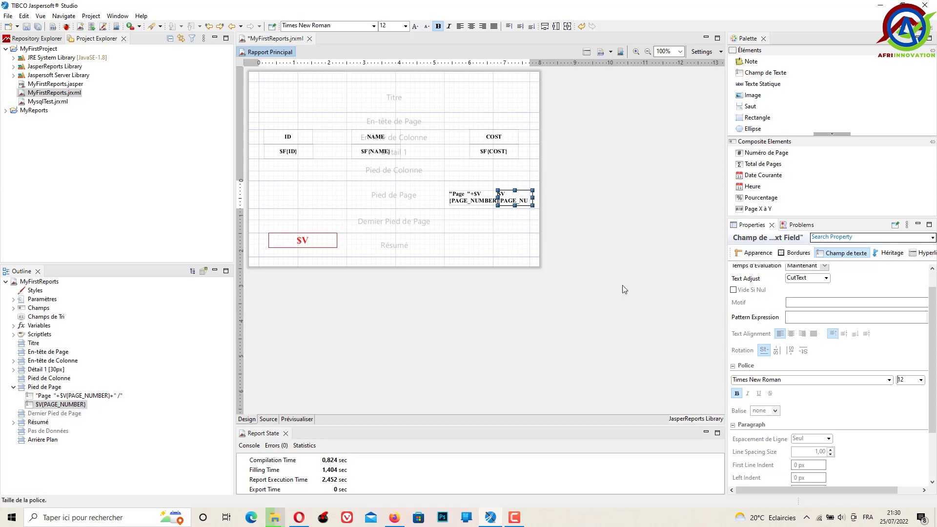
- Set the second footer field's evaluation time to Rapport and its text adjust to StretchHeight, and save the report
scroll(857, 366, up, 1)
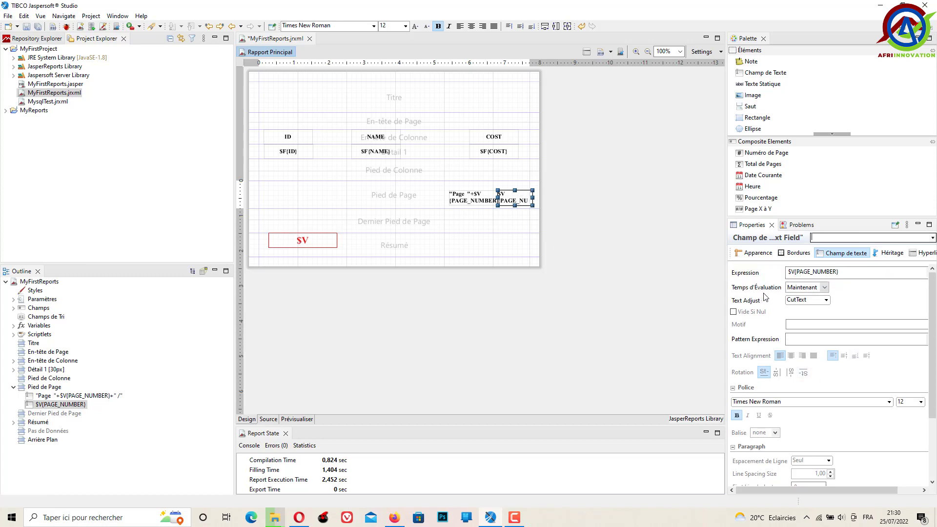
click(826, 289)
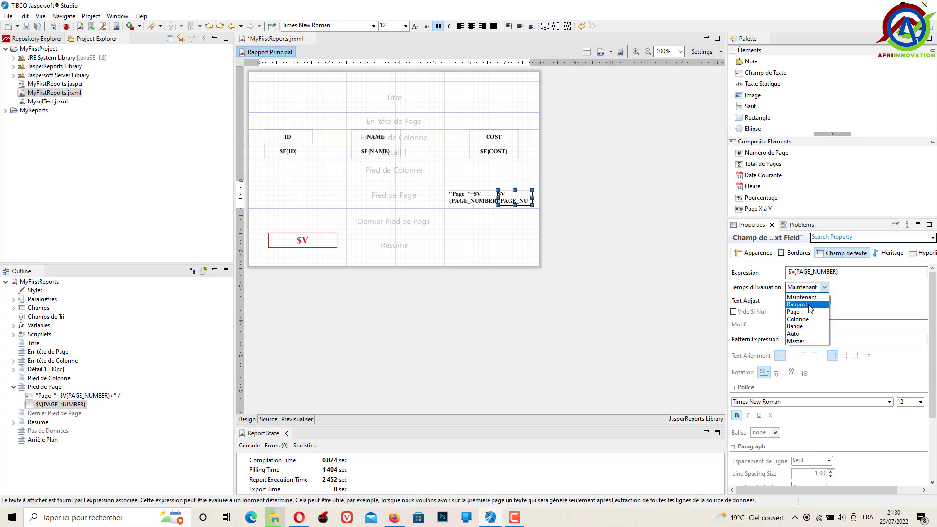
click(819, 304)
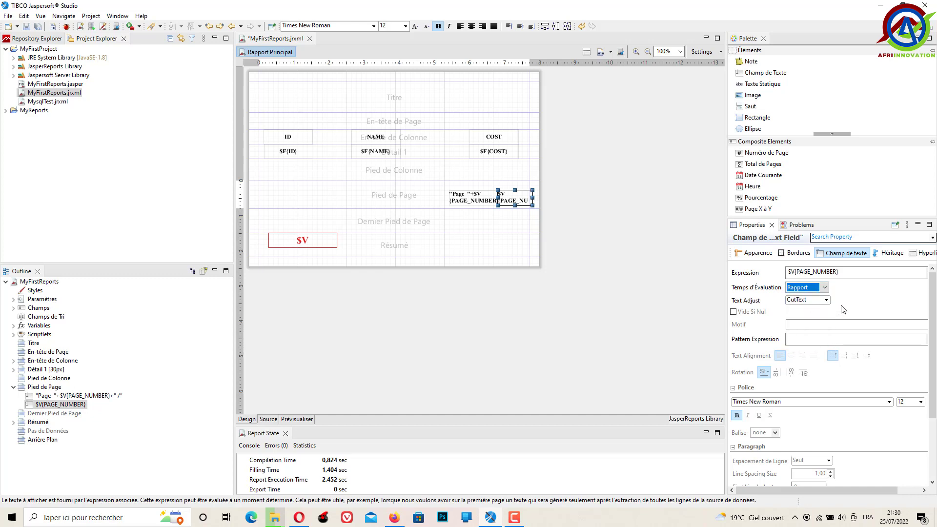
click(826, 299)
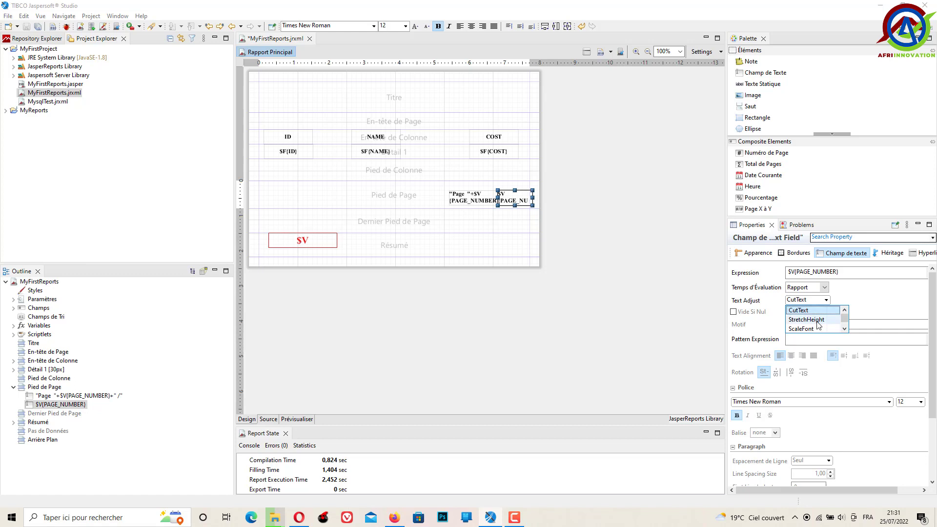
click(818, 321)
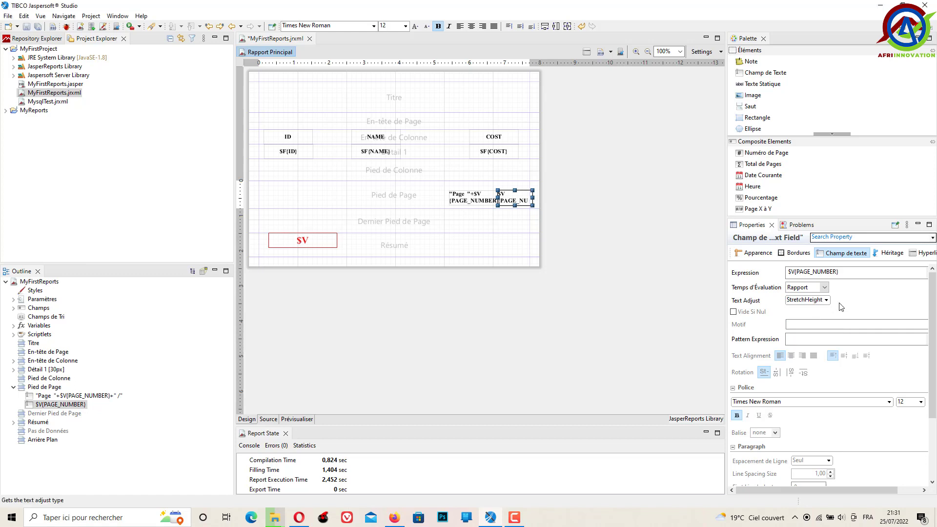
click(38, 27)
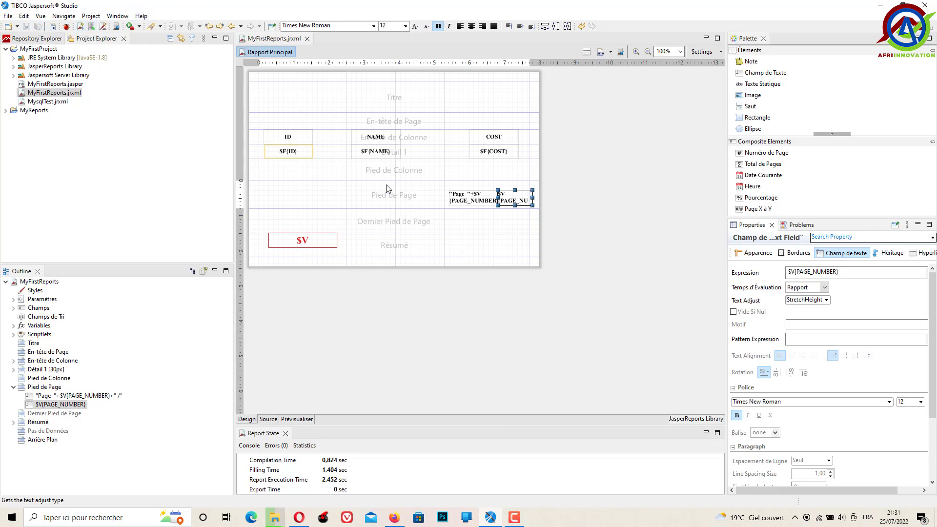
click(515, 205)
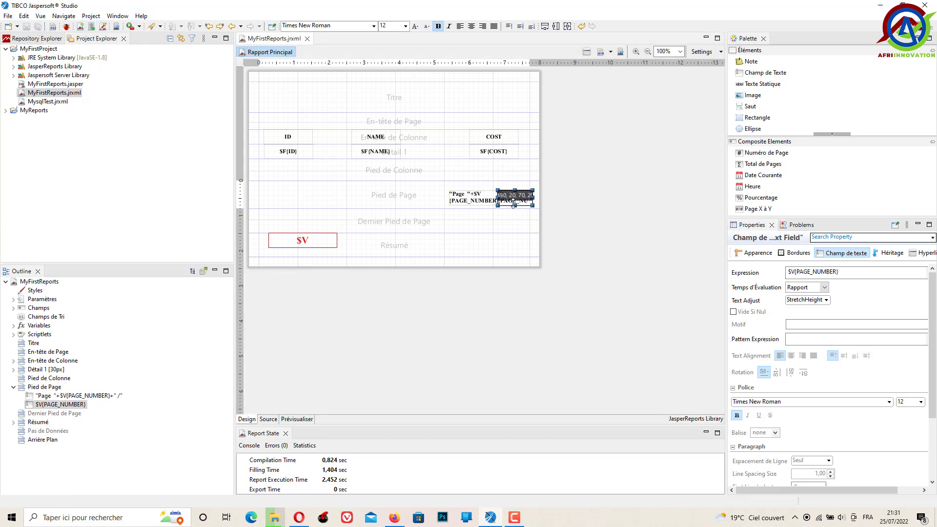
drag(515, 205, 516, 209)
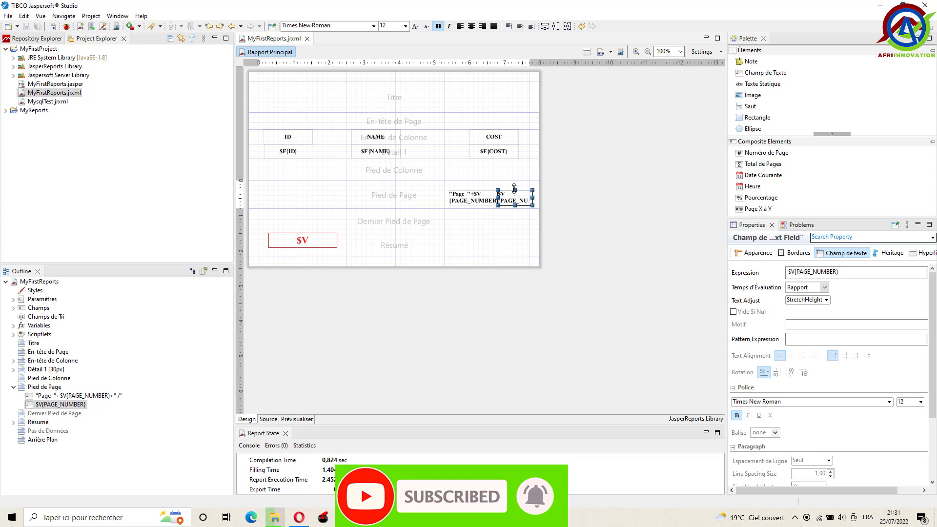
drag(514, 190, 515, 187)
click(499, 223)
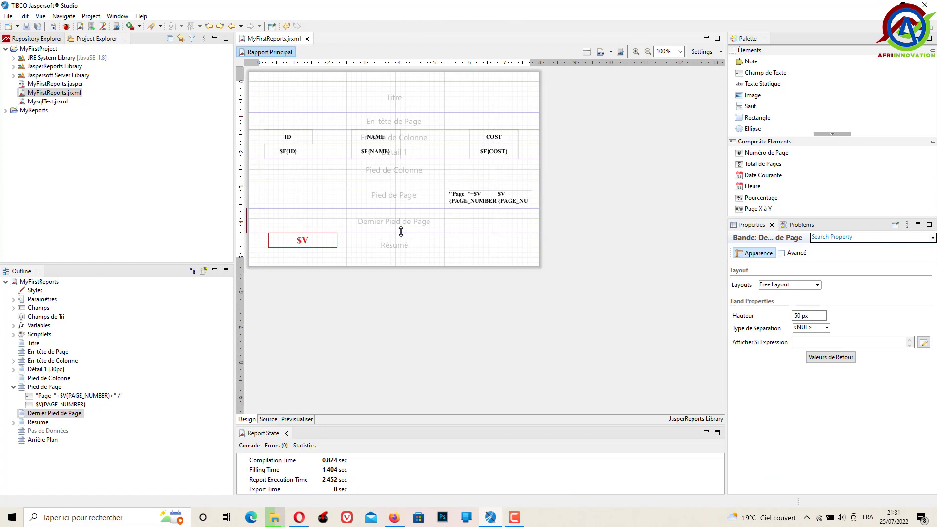
- Save the report and preview its first page to check the spacing of the footer page numbering
click(34, 27)
click(301, 420)
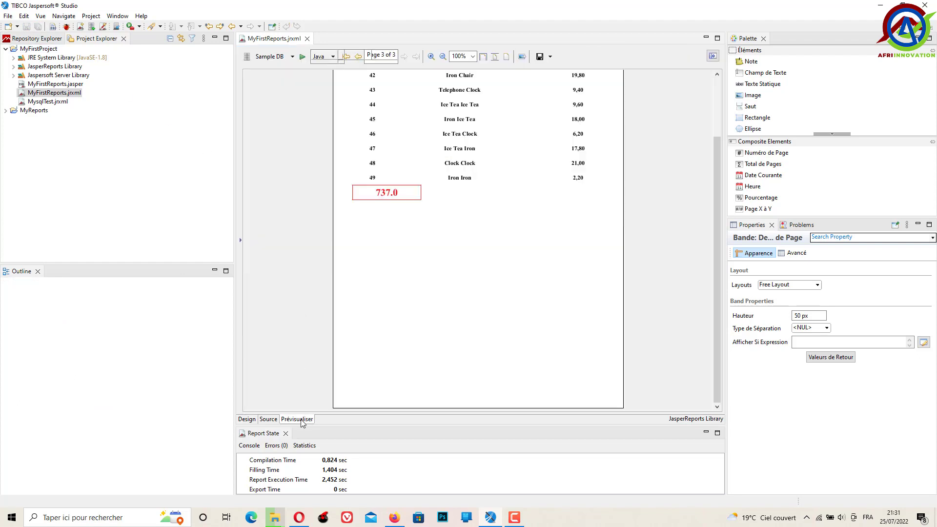
scroll(427, 269, down, 3)
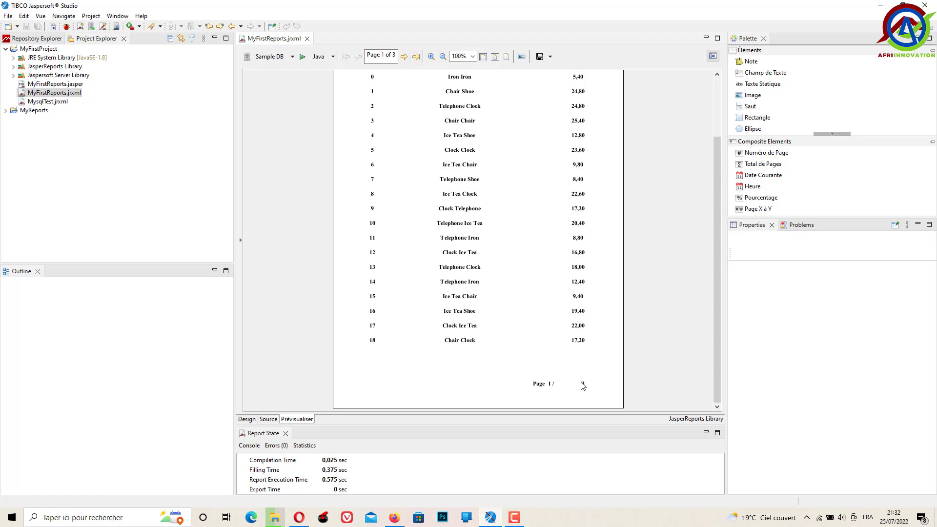
- Return to the report design and right-align the text of the first footer field, the one starting with "Page"
click(247, 419)
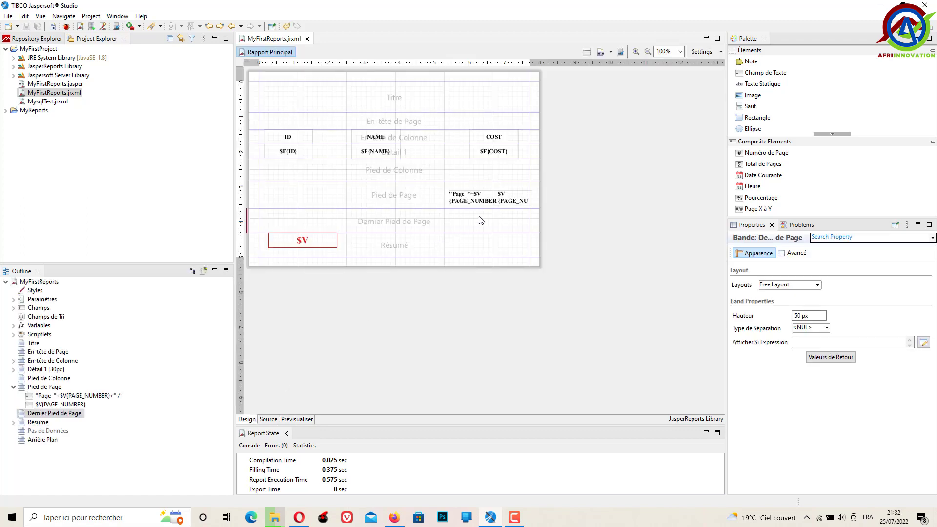
click(513, 203)
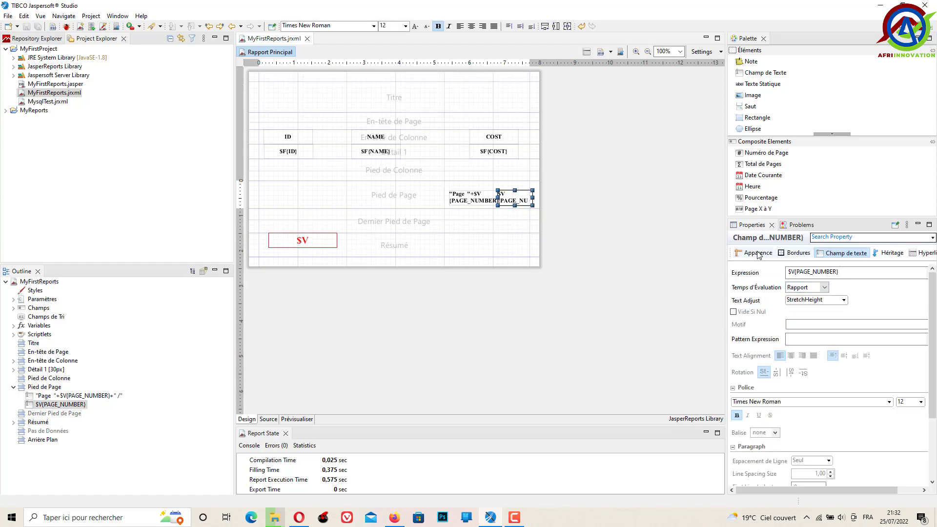
scroll(800, 318, down, 2)
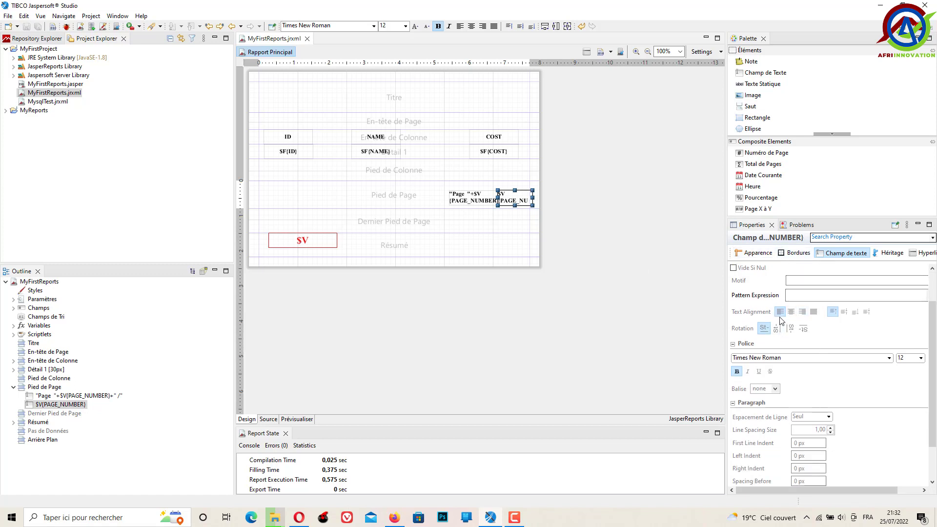
click(477, 200)
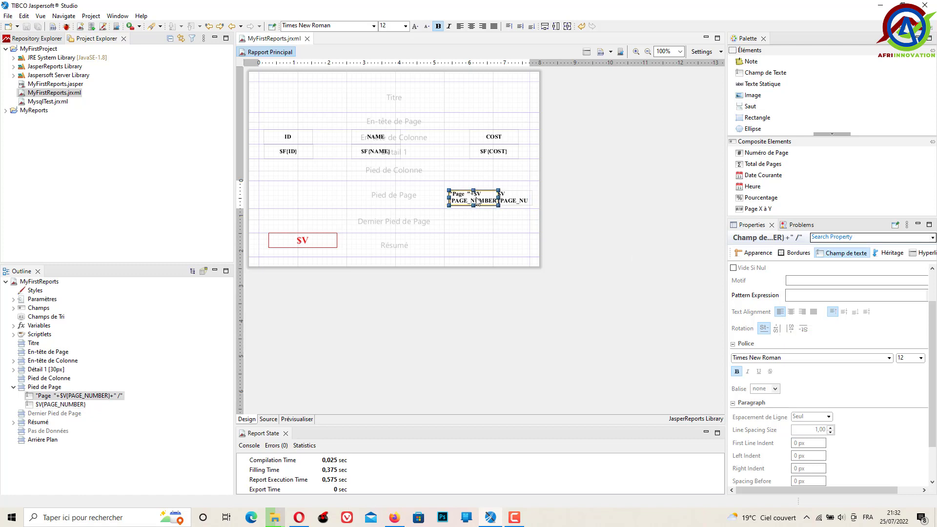
click(806, 316)
click(804, 313)
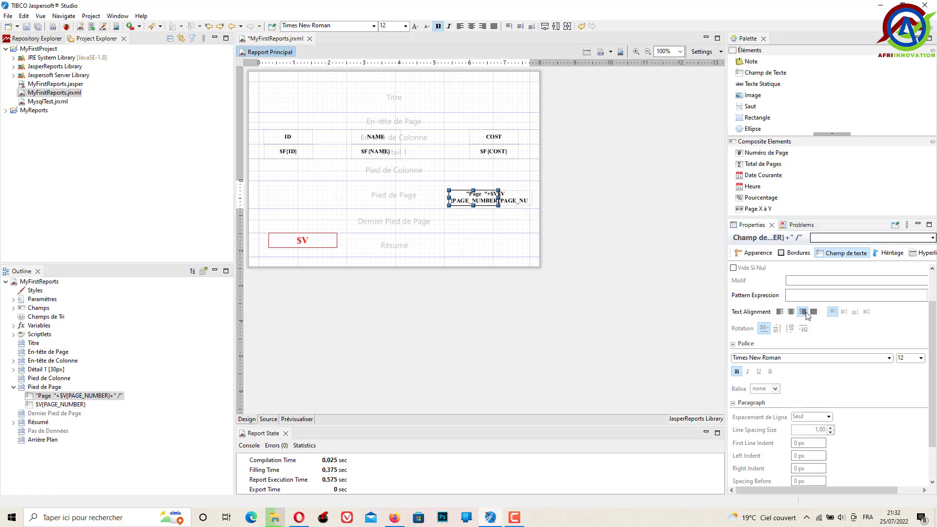
- Save the realigned report and preview the first page's footer
click(521, 204)
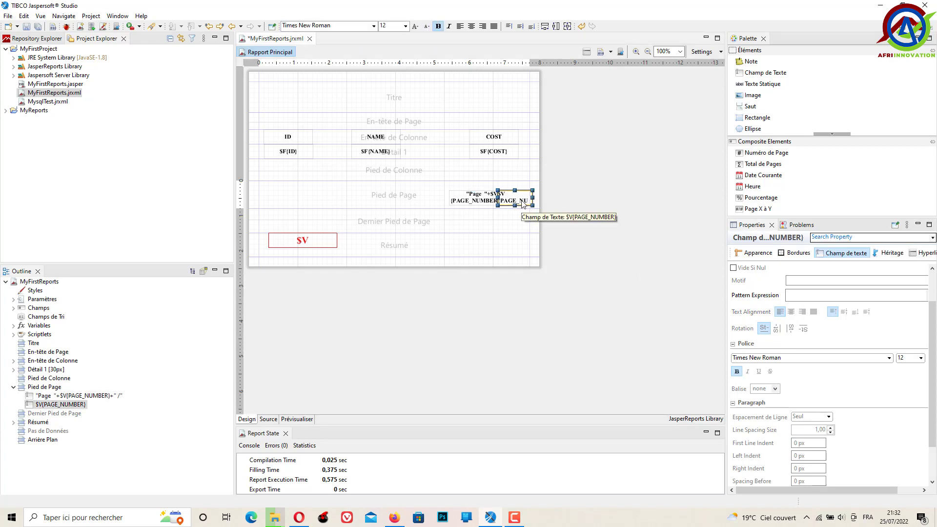
key(ctrl+s)
click(296, 419)
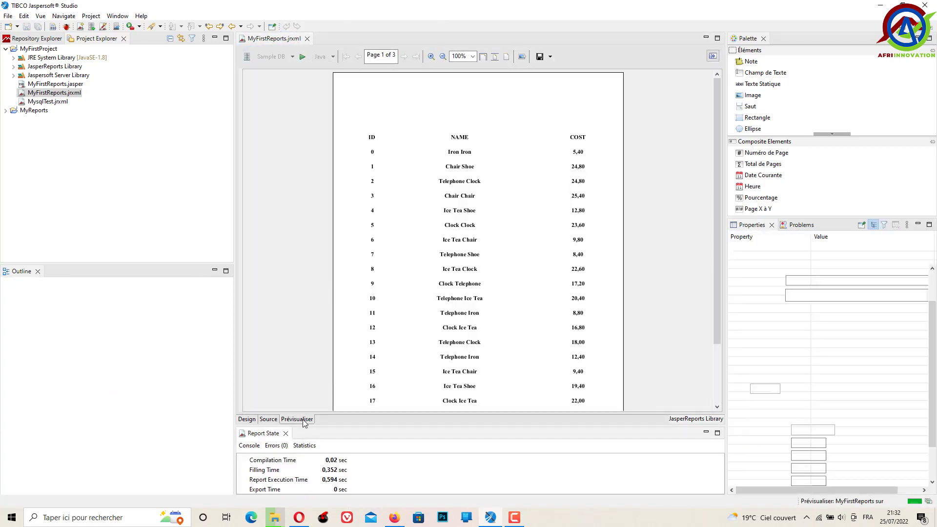
scroll(491, 320, down, 3)
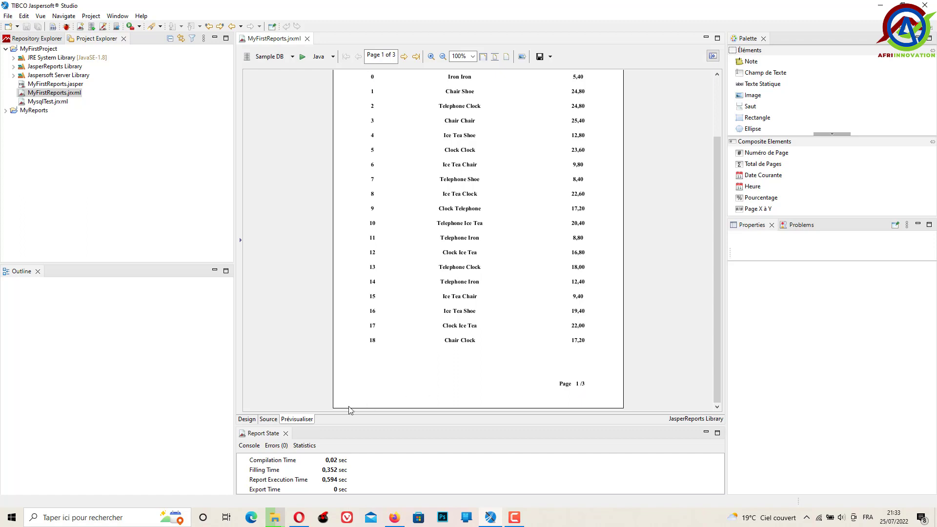
- Go back to the design briefly, then preview the report page by page to the last page, checking each footer
click(246, 419)
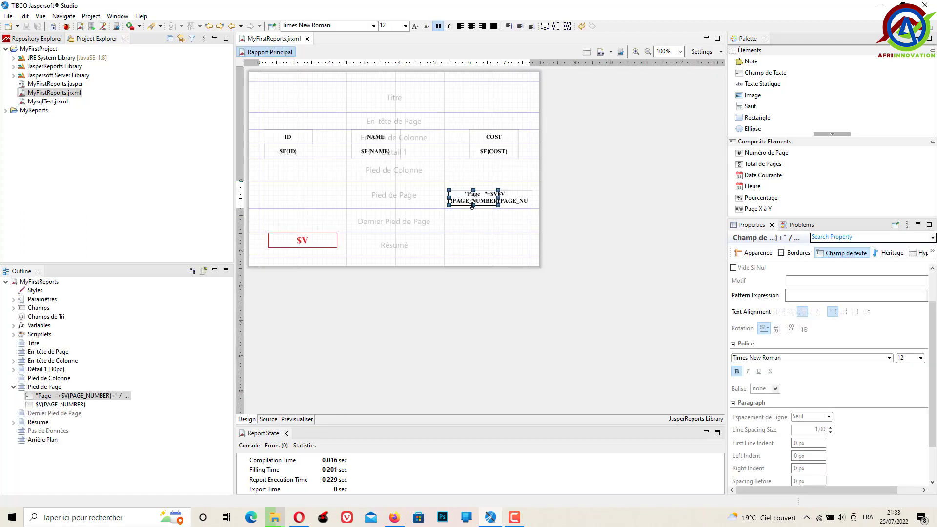
click(300, 420)
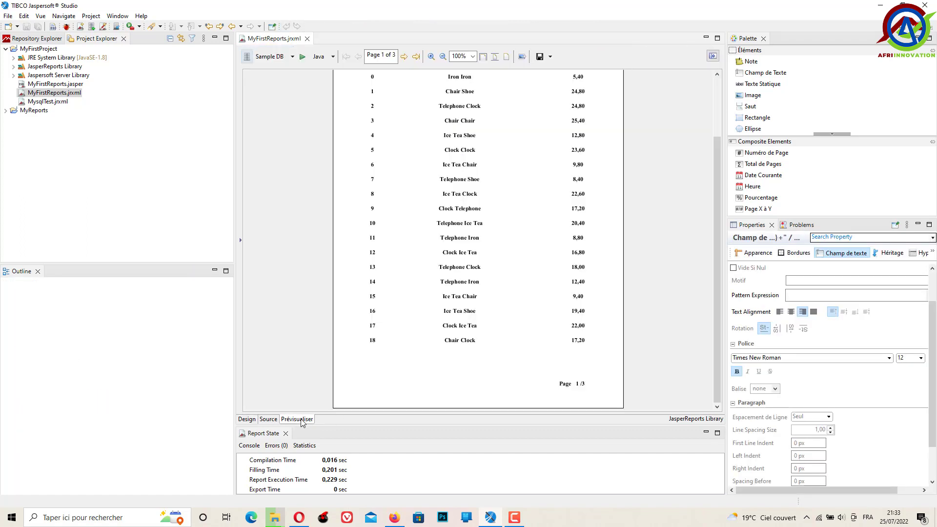
click(404, 57)
scroll(497, 235, down, 3)
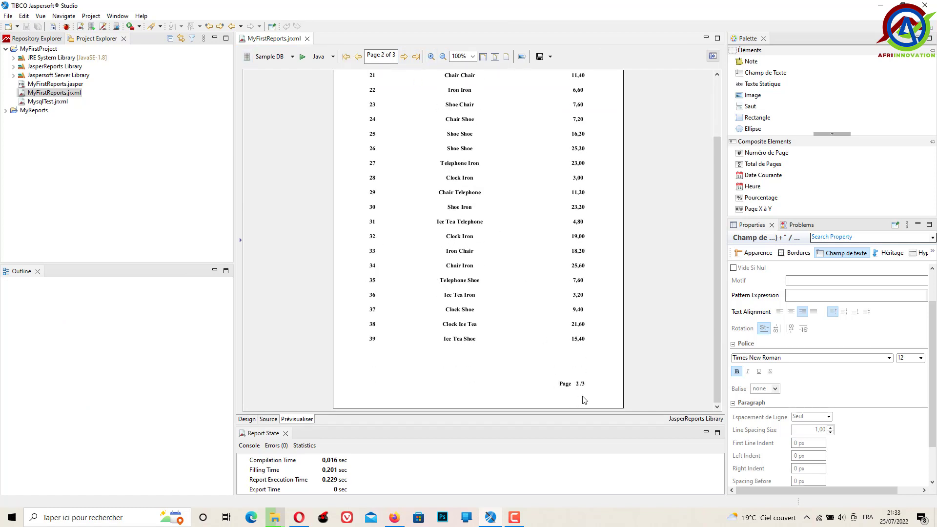
click(405, 57)
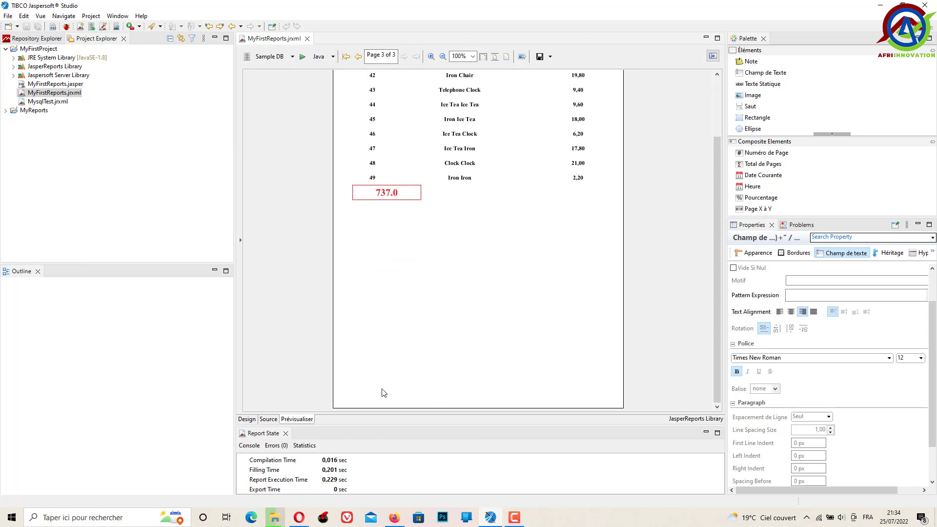
- Return to the design and delete the Dernier Pied de Page band
click(247, 419)
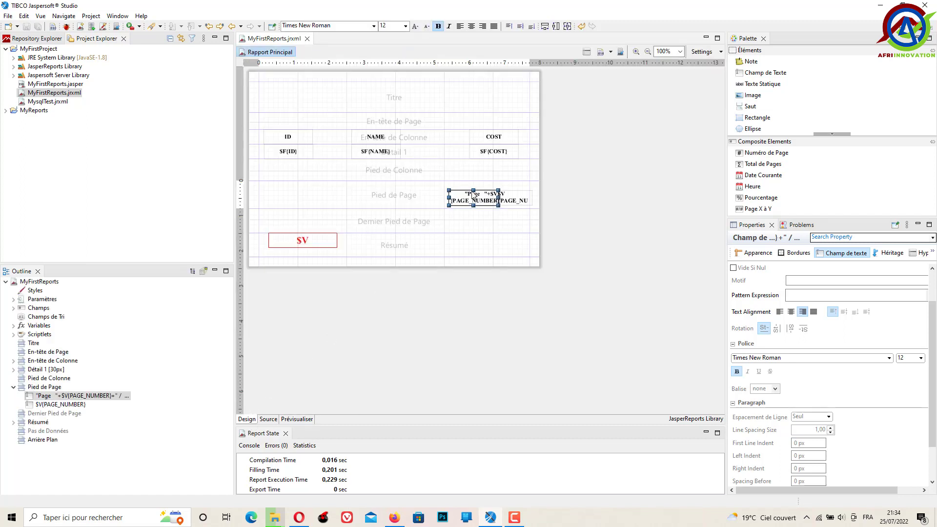
shift+click(517, 198)
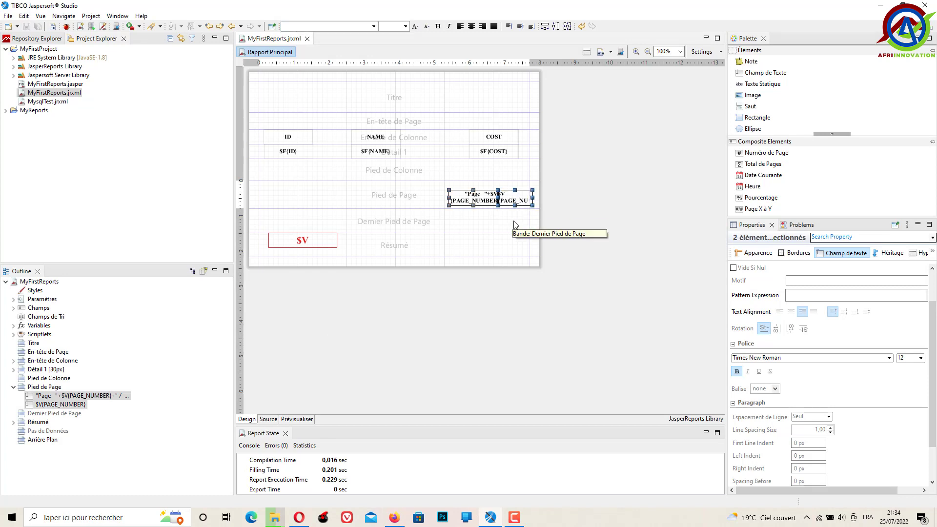
click(428, 222)
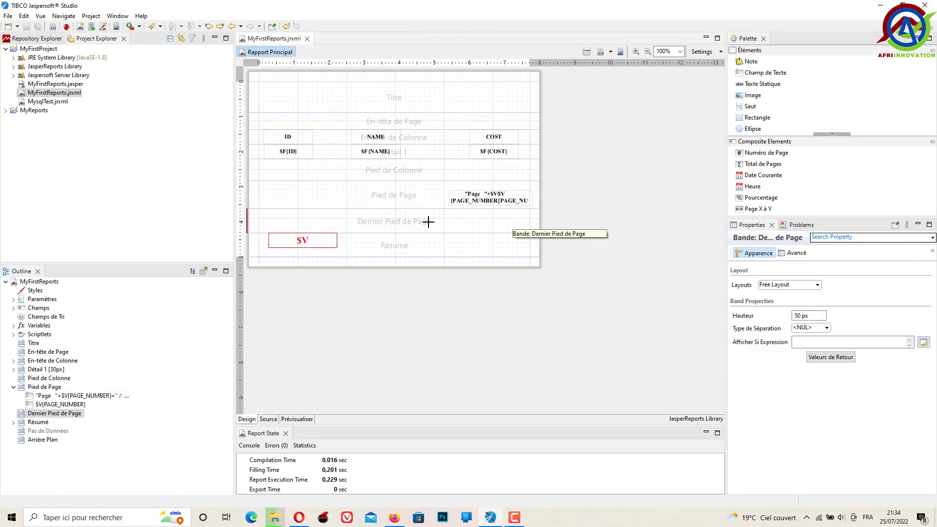
key(Delete)
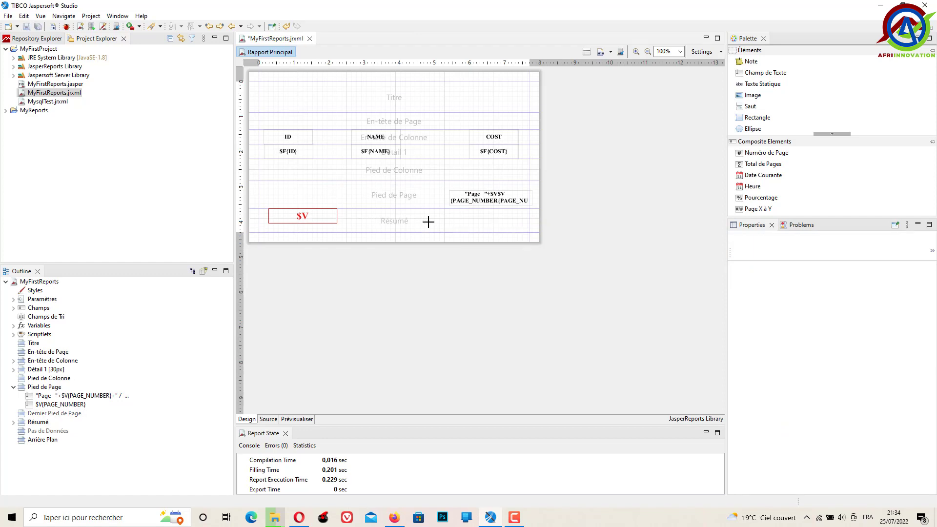
- Save the report without the last page footer band and preview all pages, checking the numbering in each footer
click(38, 27)
click(303, 419)
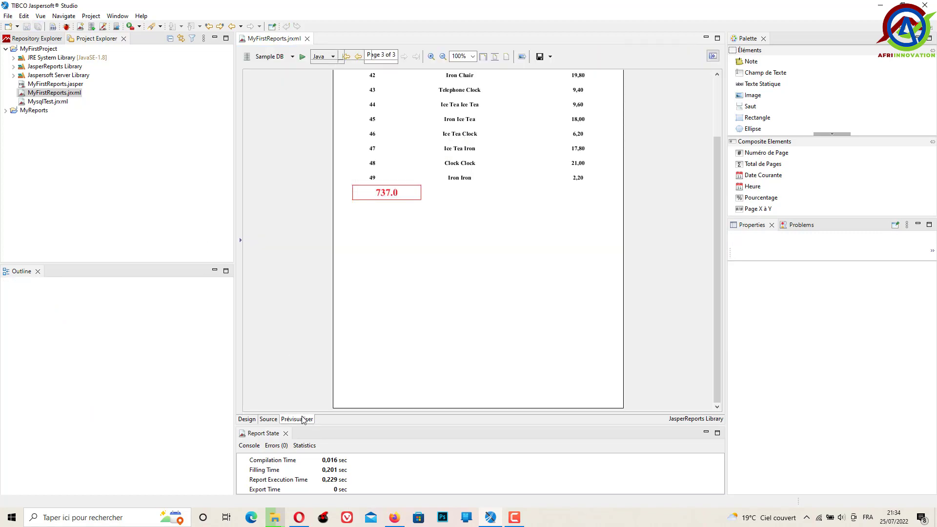
scroll(453, 328, down, 3)
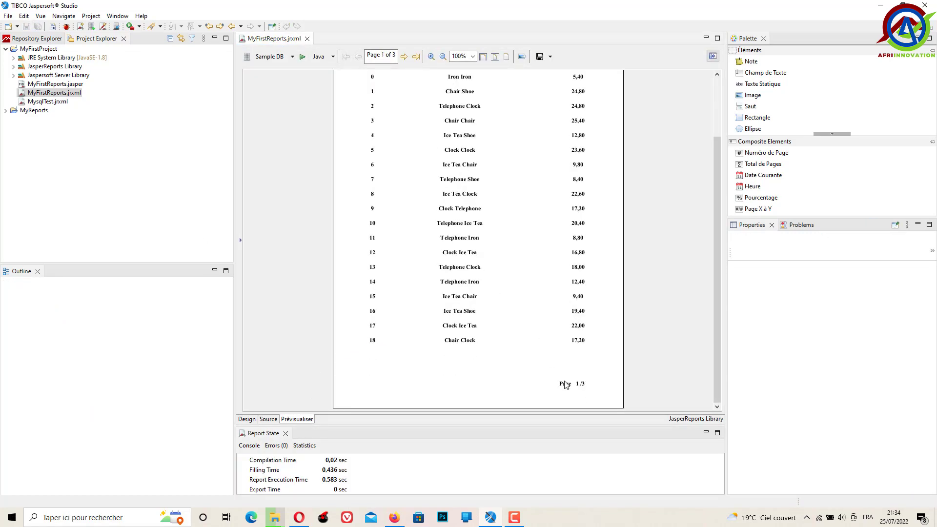
click(404, 57)
scroll(540, 274, down, 3)
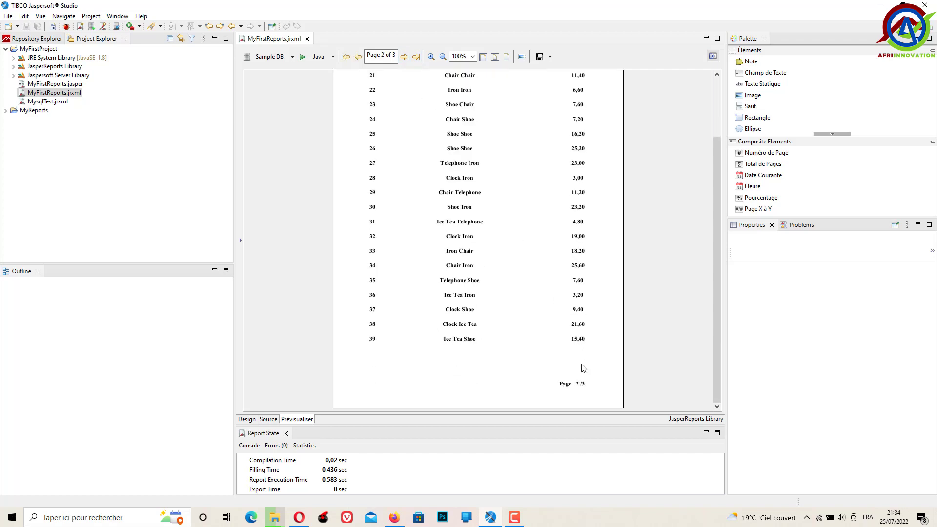
click(404, 56)
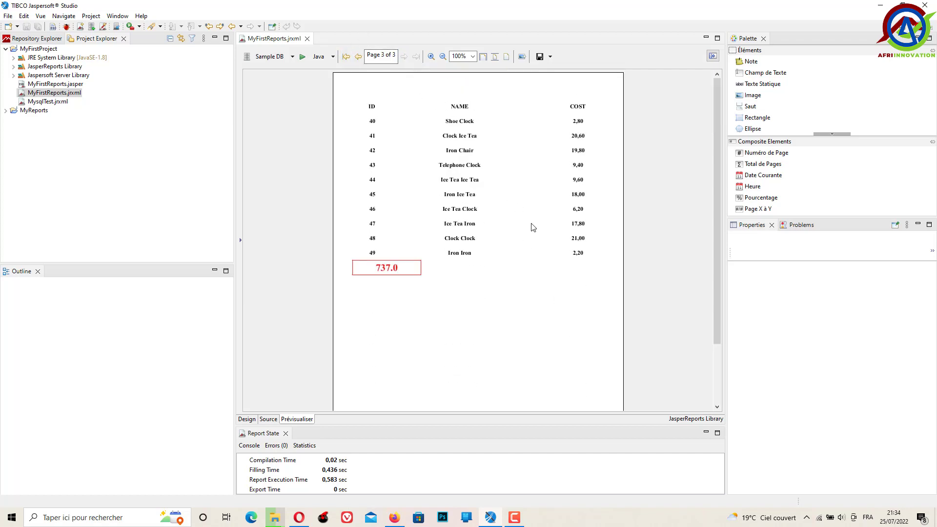
scroll(534, 226, down, 2)
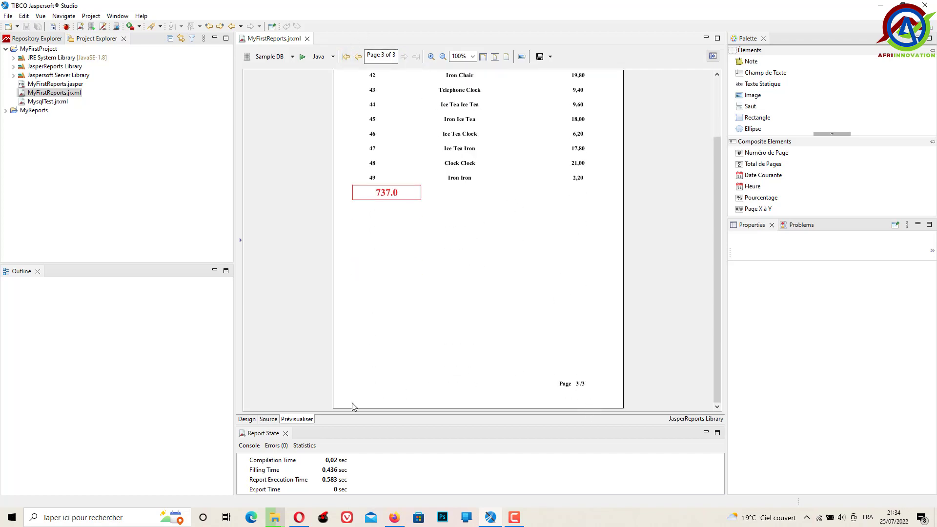
- Return to the design and copy the $V{SommeCost} text field from the Résumé band into the Pied de Page band
click(247, 419)
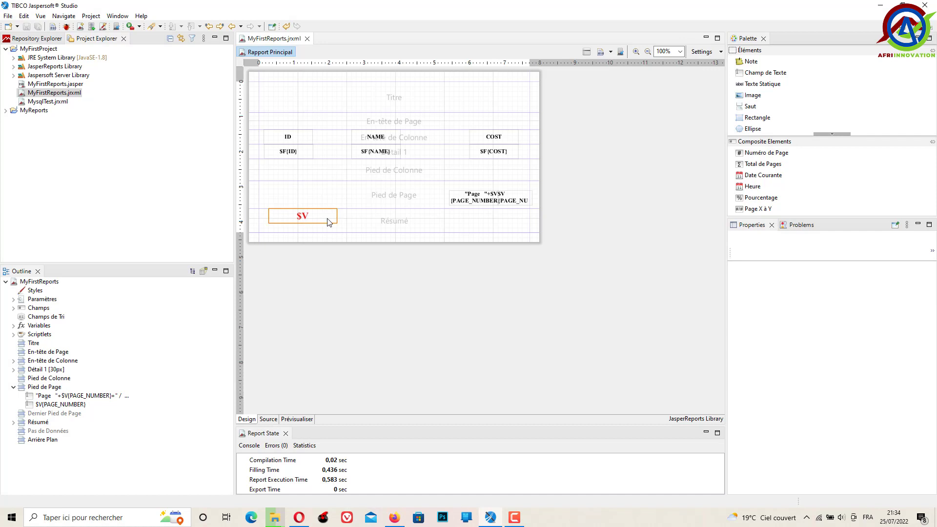
drag(328, 222, 328, 222)
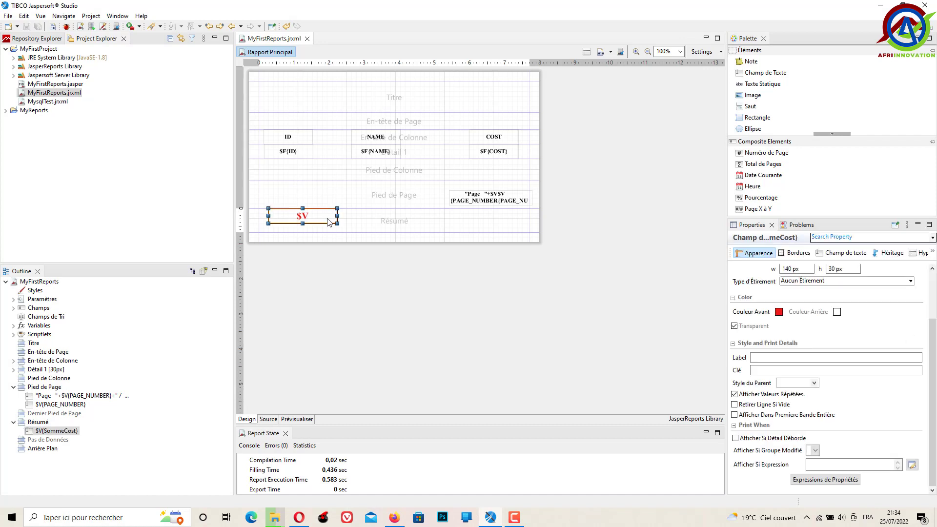
key(ctrl+c)
click(316, 195)
key(ctrl+v)
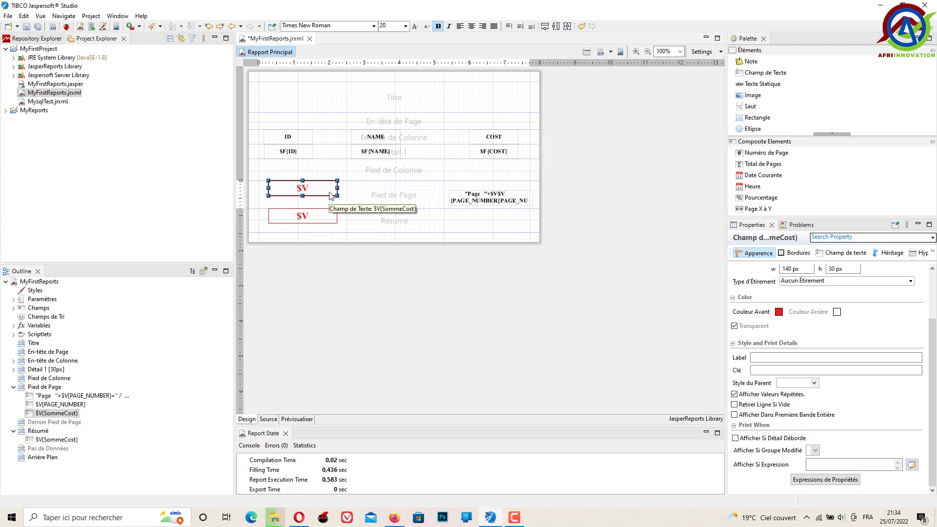
- Move the copied $V{SommeCost} field out of the Pied de Page band into a newly created Dernier Pied de Page band
key(Delete)
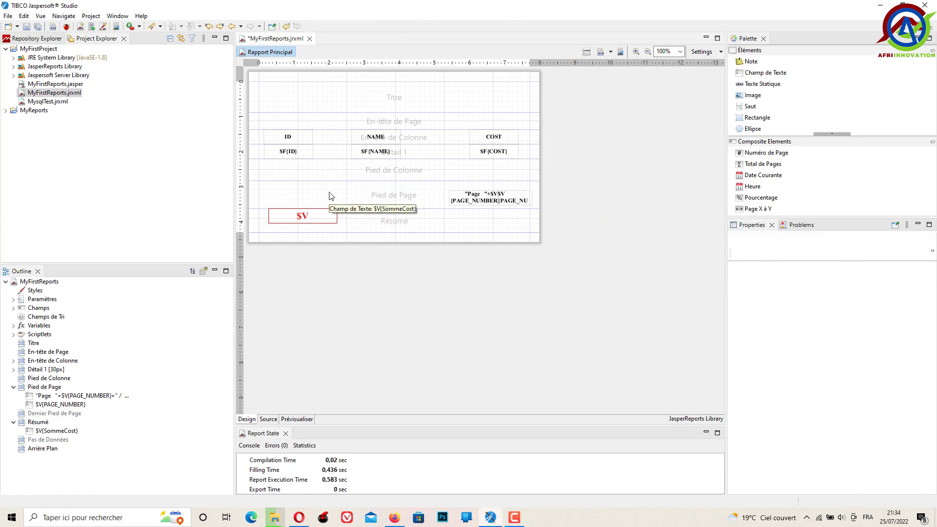
right_click(55, 415)
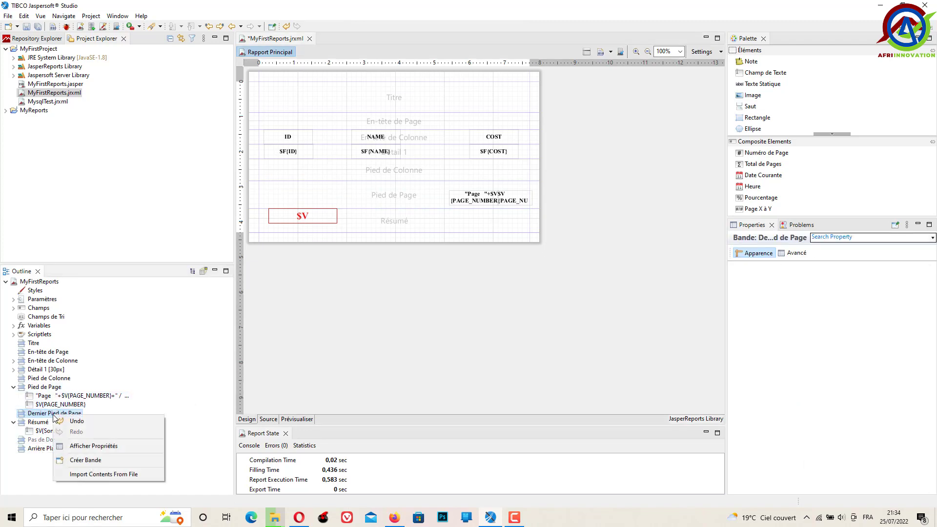
click(94, 460)
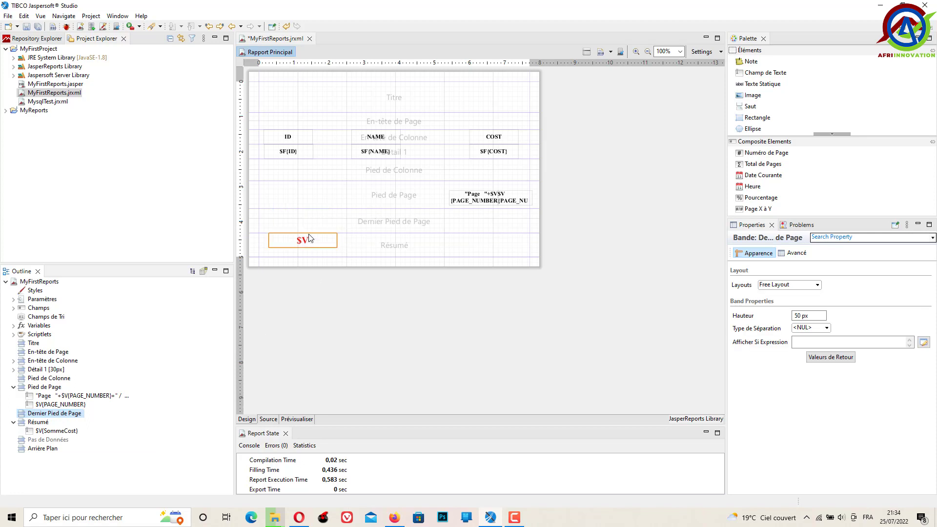
key(ctrl+v)
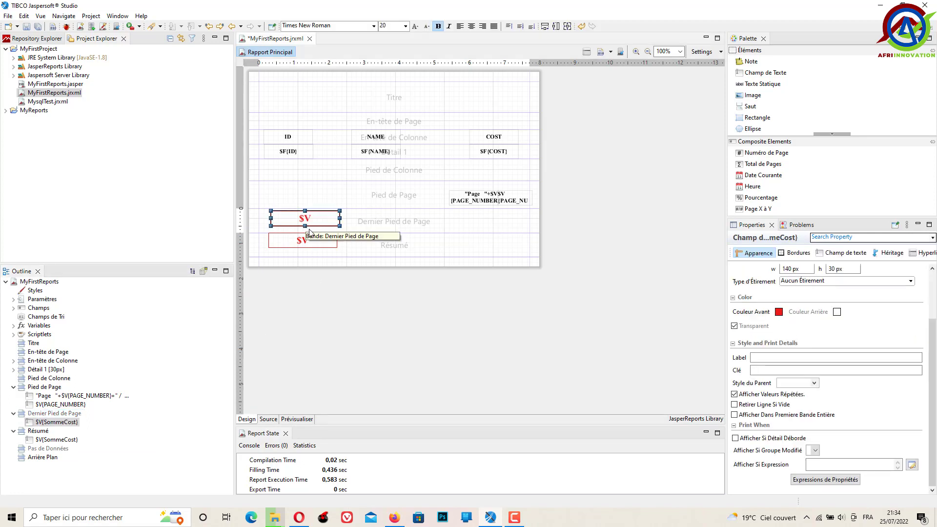
- Copy both page numbering fields from the Pied de Page band into the Dernier Pied de Page band
click(468, 203)
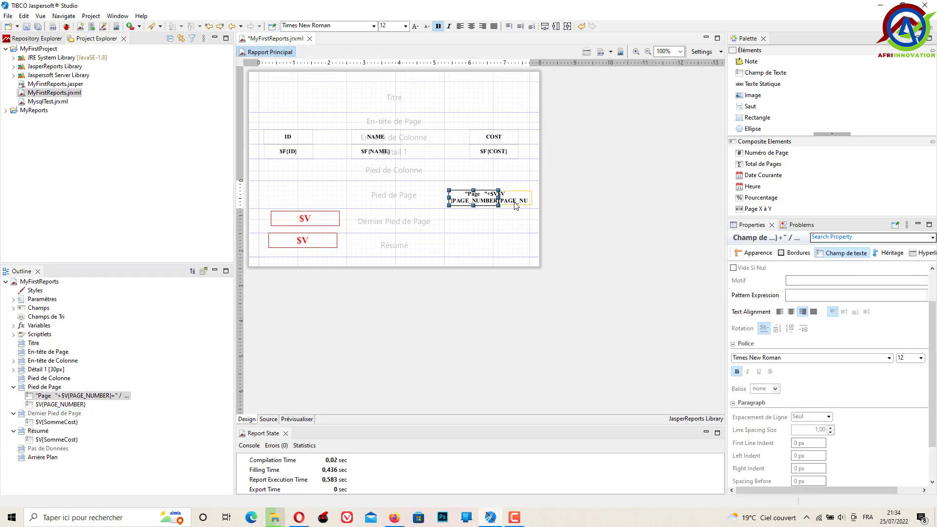
shift+click(516, 201)
click(495, 224)
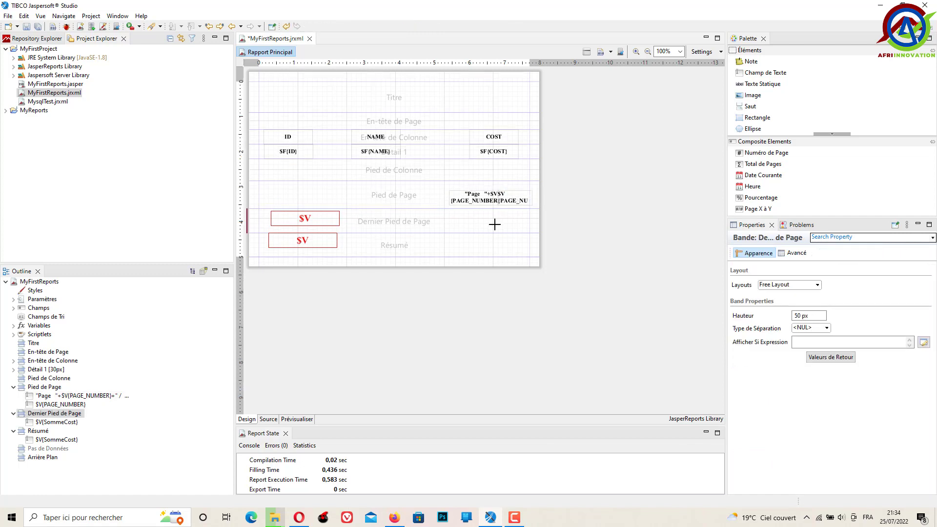
key(ctrl+v)
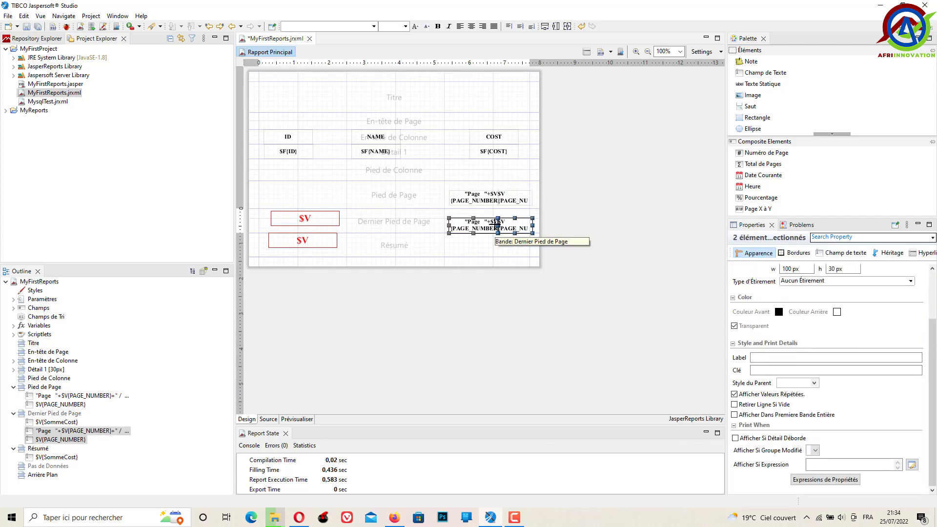
- Save the report and preview it page by page to the last page, checking the numbering and cost sum in the footers
click(37, 26)
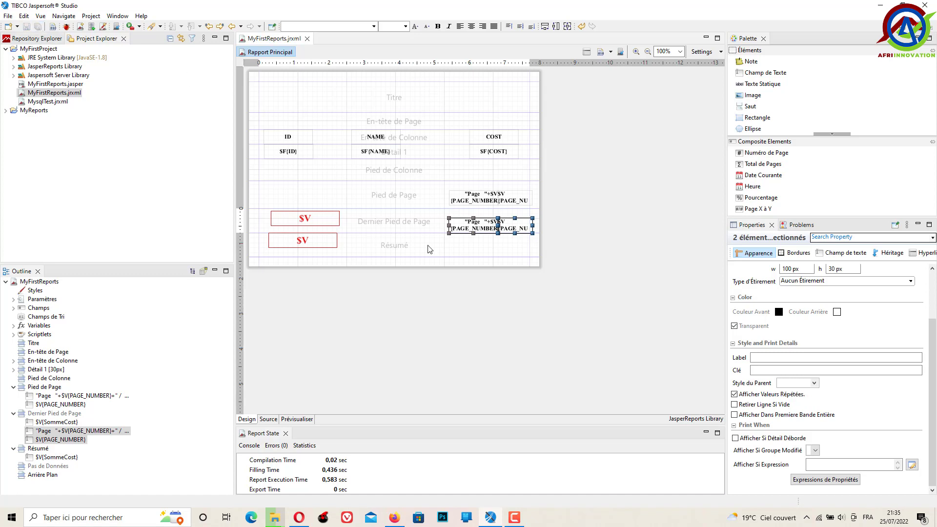
click(296, 419)
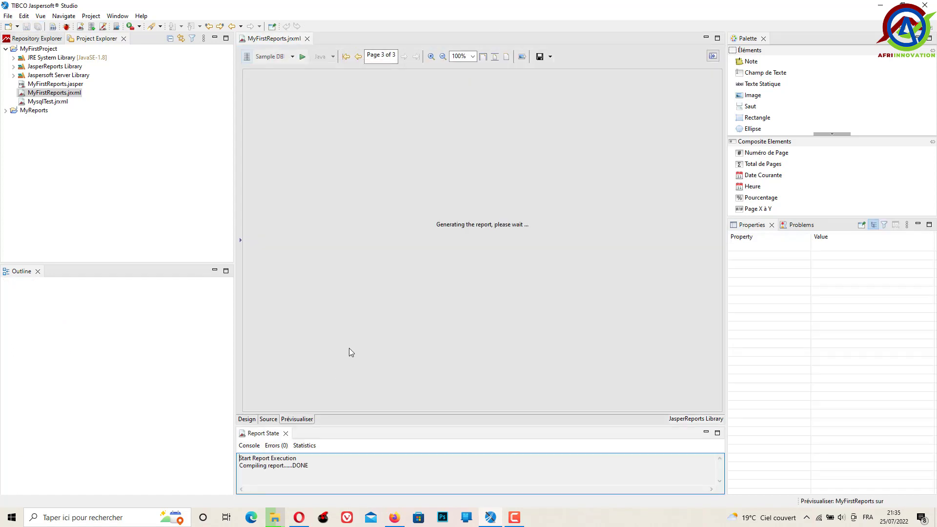
scroll(521, 288, down, 3)
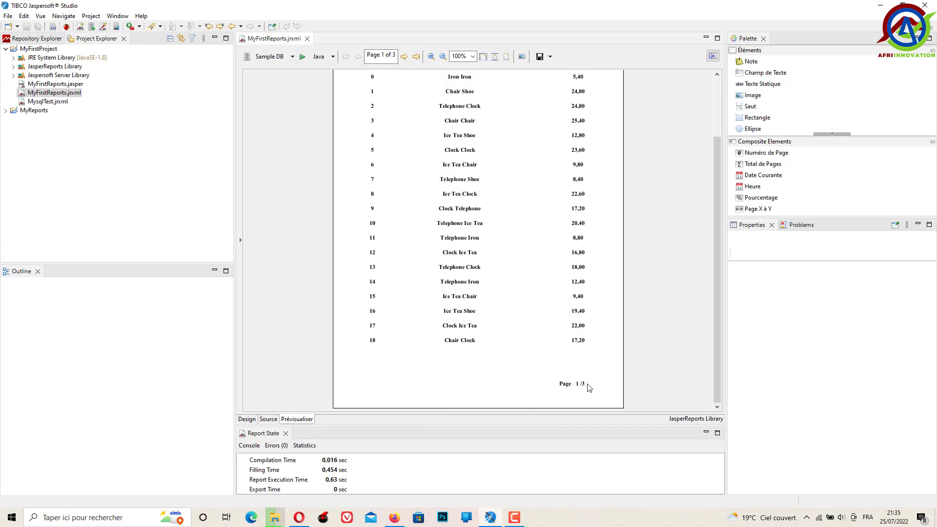
click(405, 57)
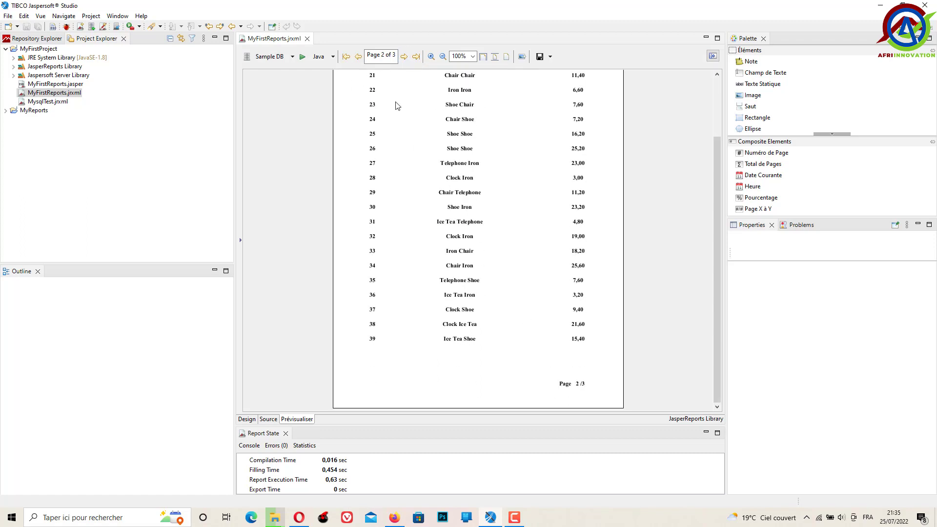
click(405, 56)
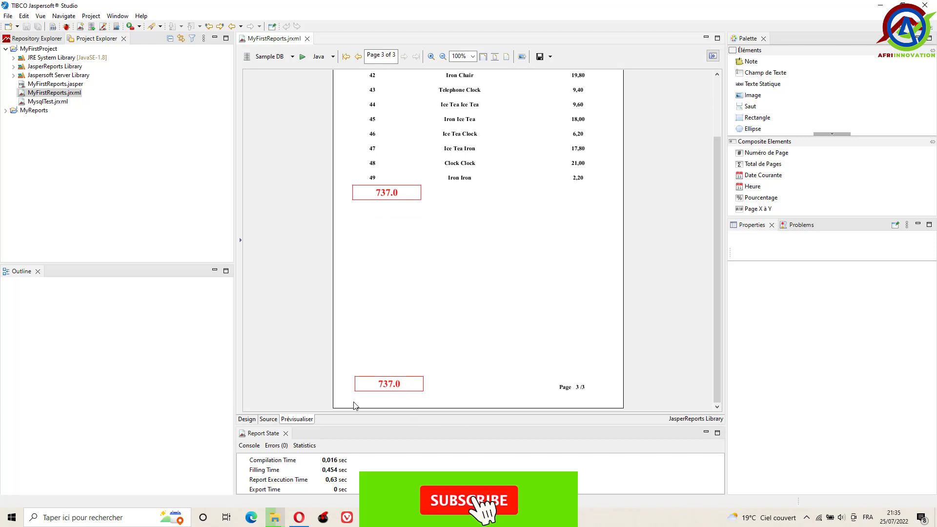
- Return to the design and delete the $V{SommeCost} text field from the Résumé band
click(252, 423)
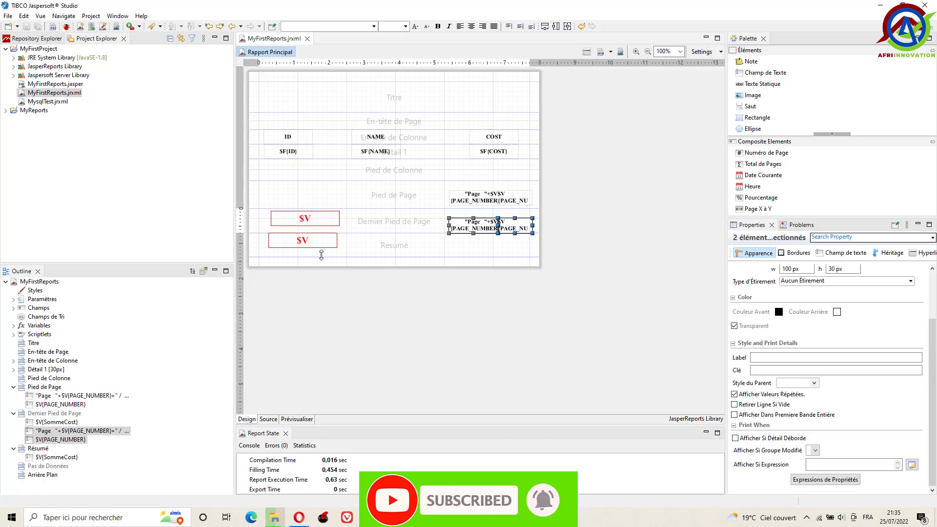
click(322, 248)
click(321, 246)
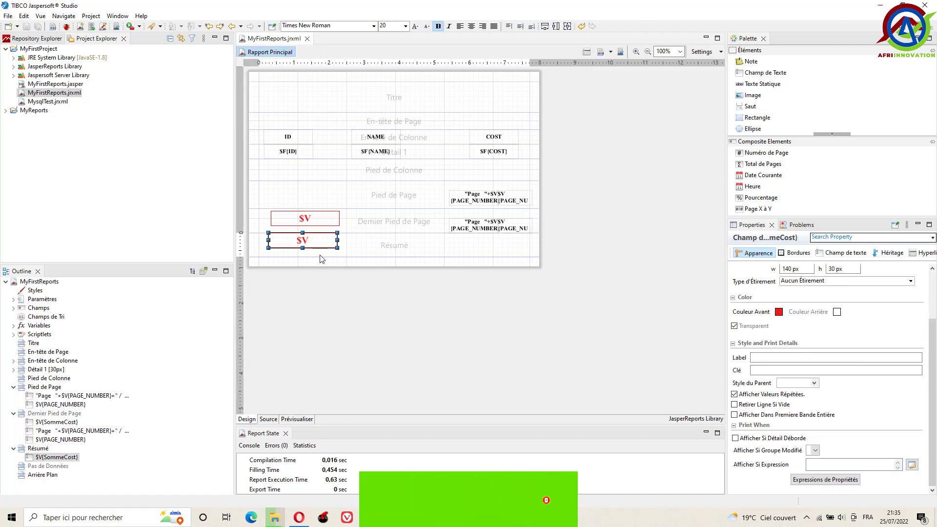
key(Delete)
- Save the report without the Résumé sum field and preview its last page to check the cost sum in the footer
click(26, 26)
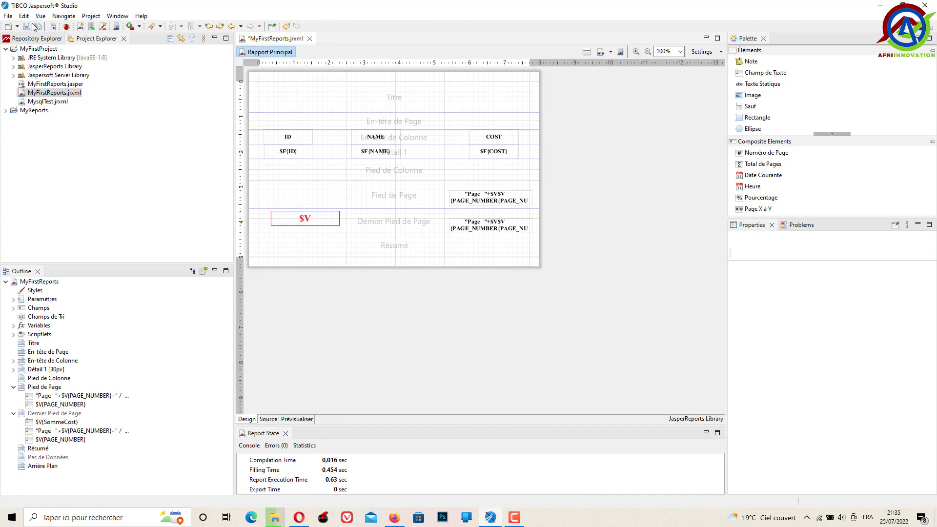
click(307, 420)
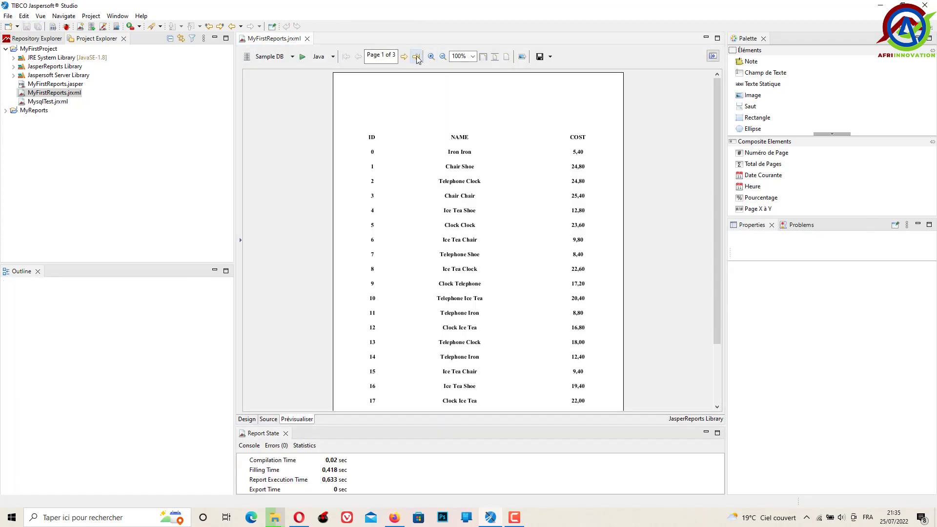
click(415, 56)
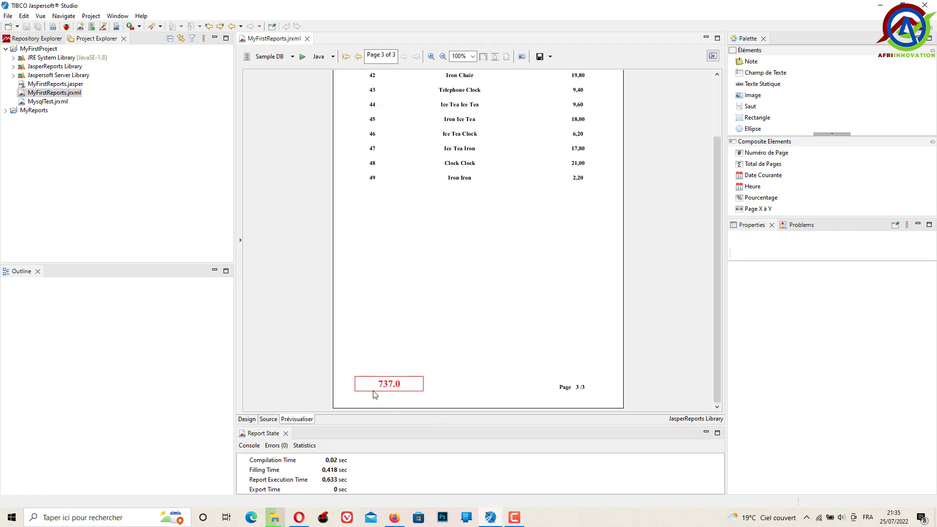